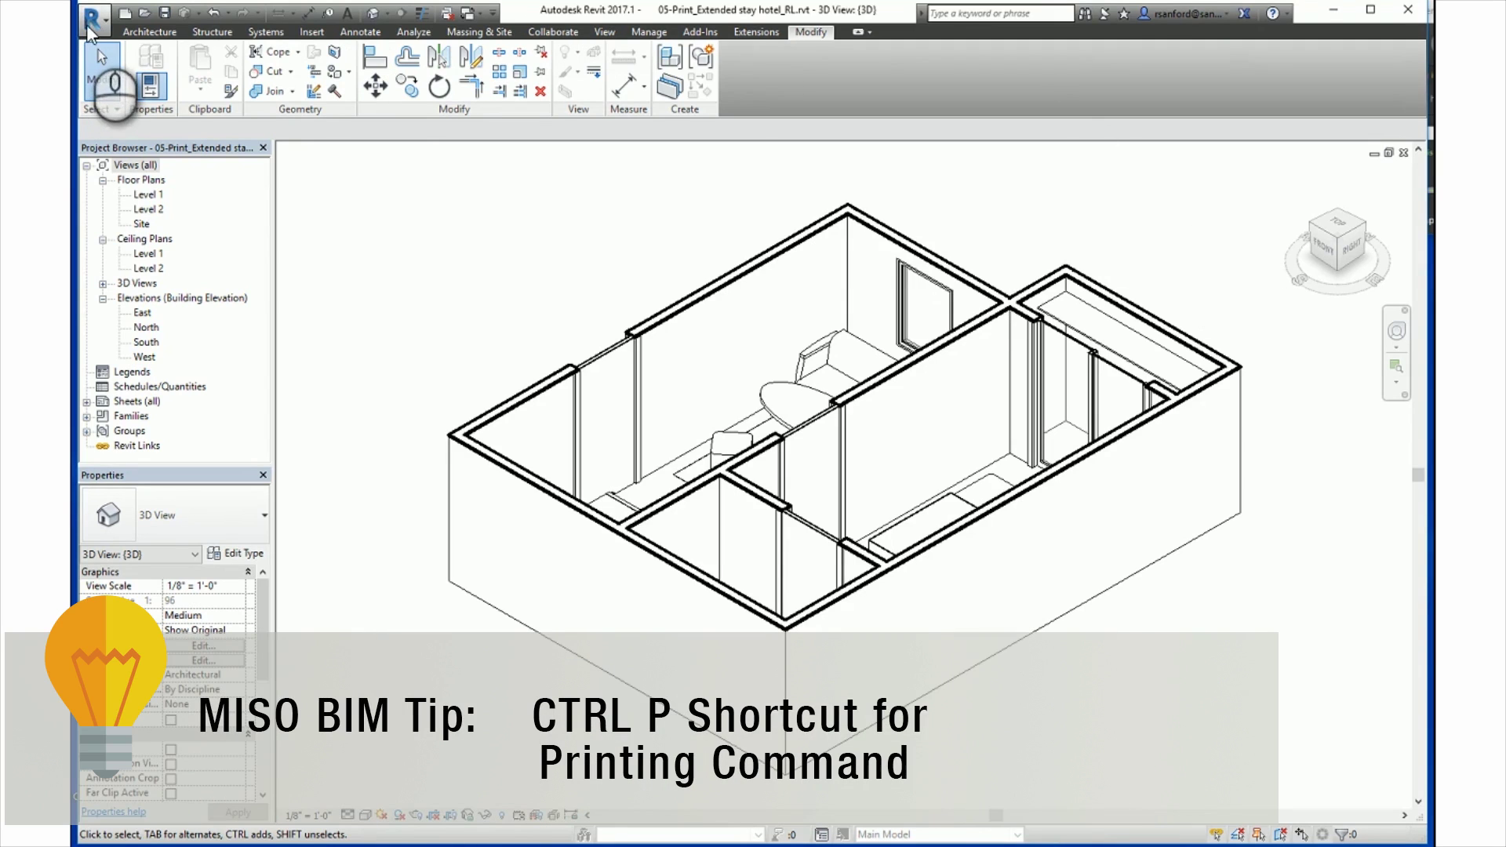
- Start the Print command, choose the PDF995 printer, and check and accept its document properties
{"action": "left_click", "coordinate": [91, 31]}
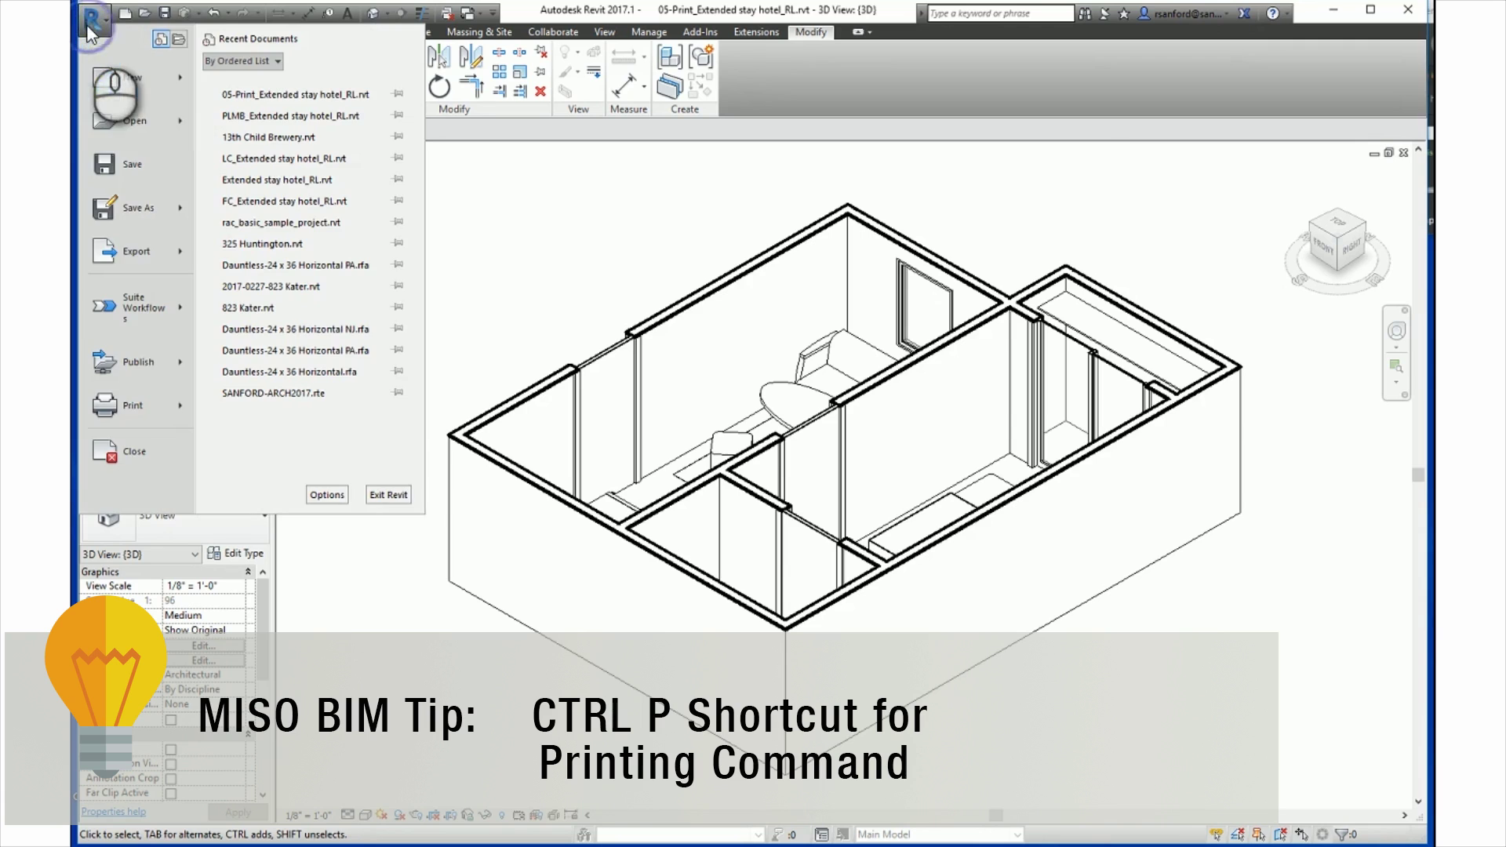
{"action": "left_click", "coordinate": [119, 405]}
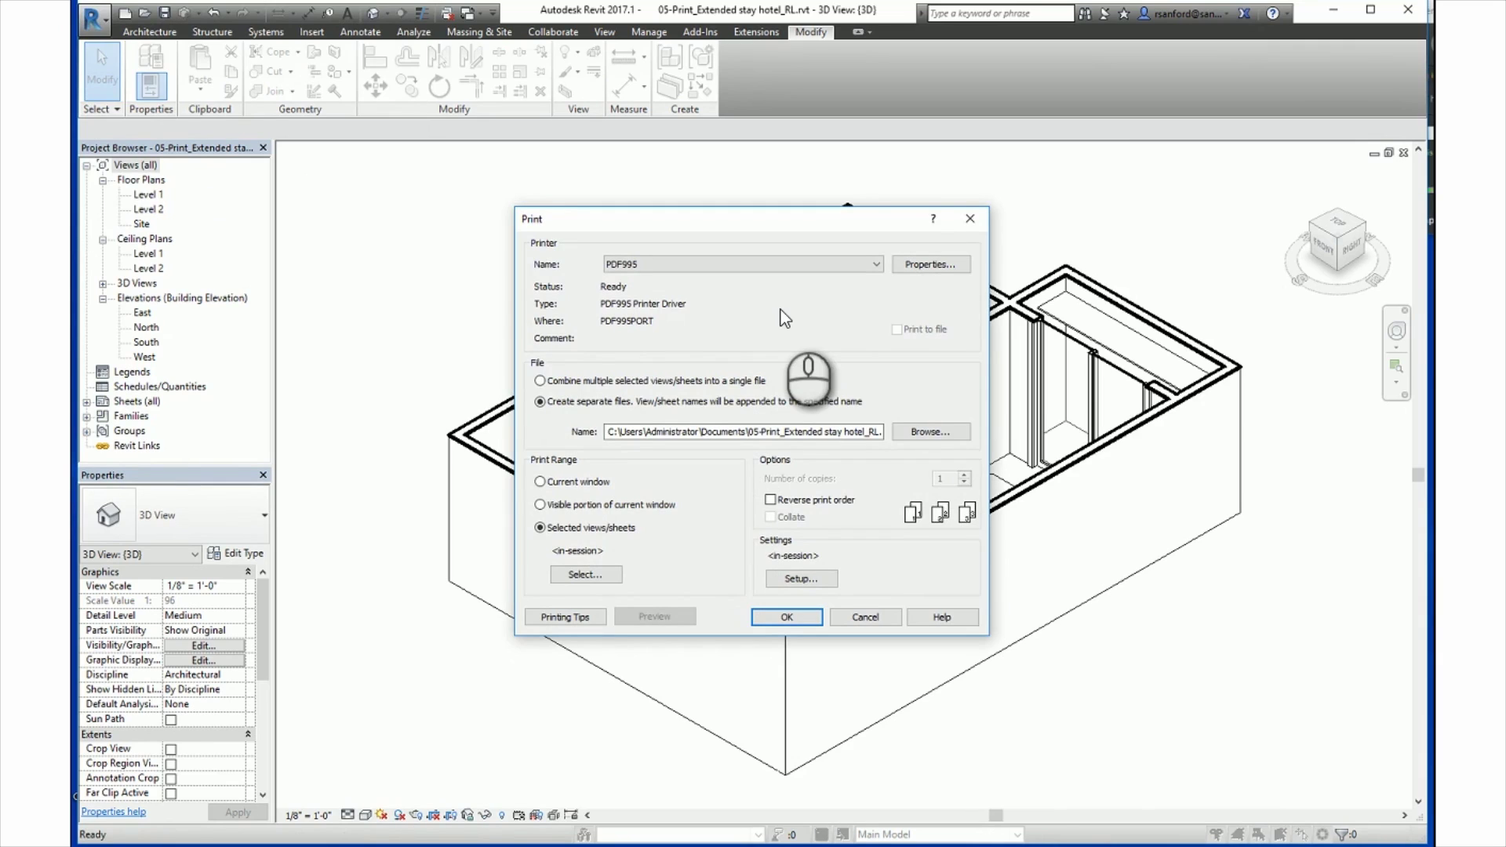
{"action": "left_click", "coordinate": [869, 265]}
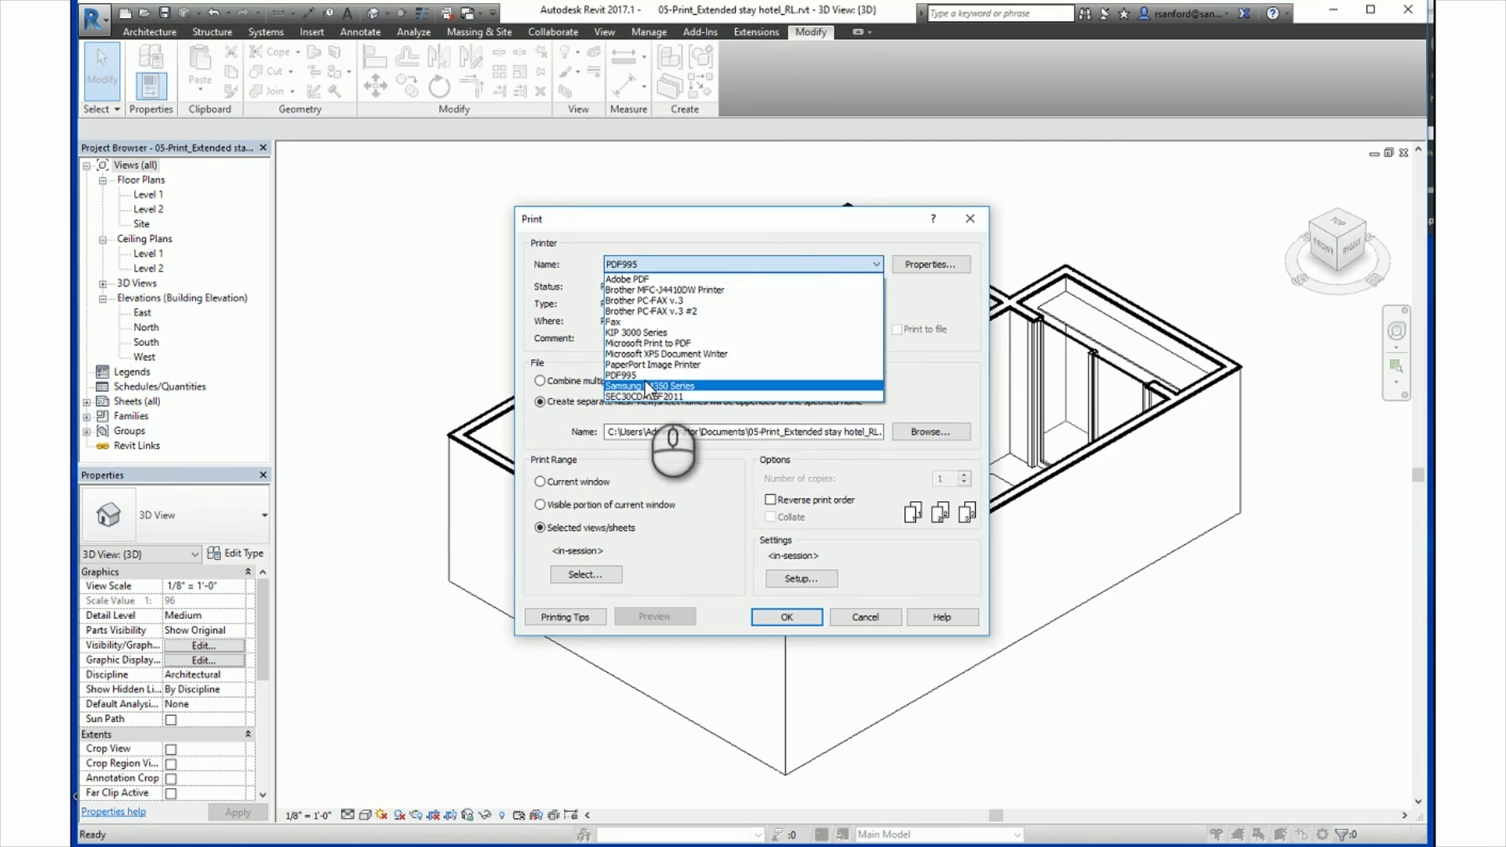
{"action": "left_click", "coordinate": [647, 377]}
{"action": "left_click", "coordinate": [915, 266]}
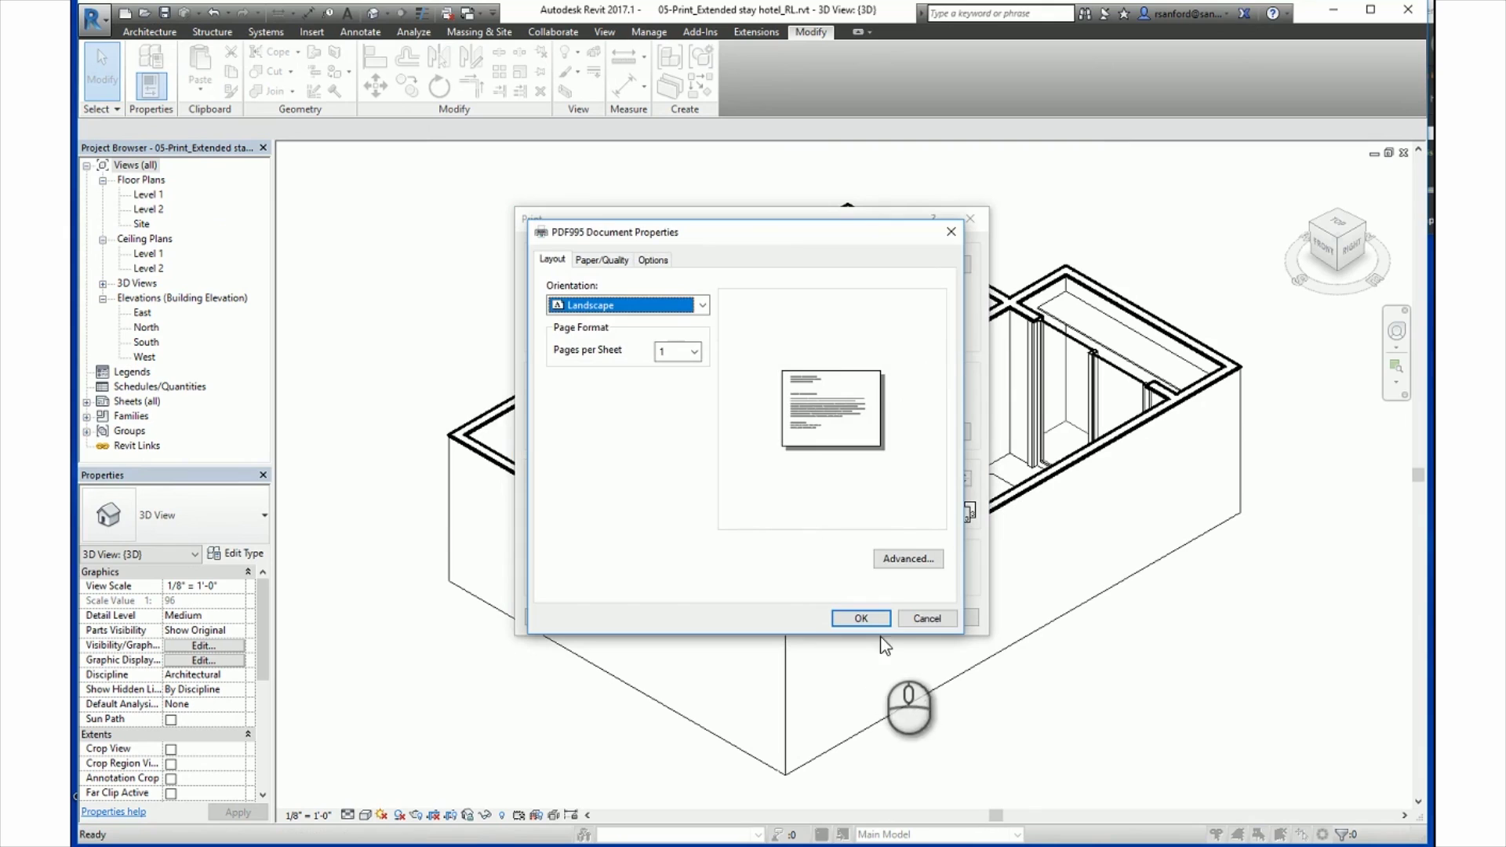
{"action": "left_click", "coordinate": [862, 619]}
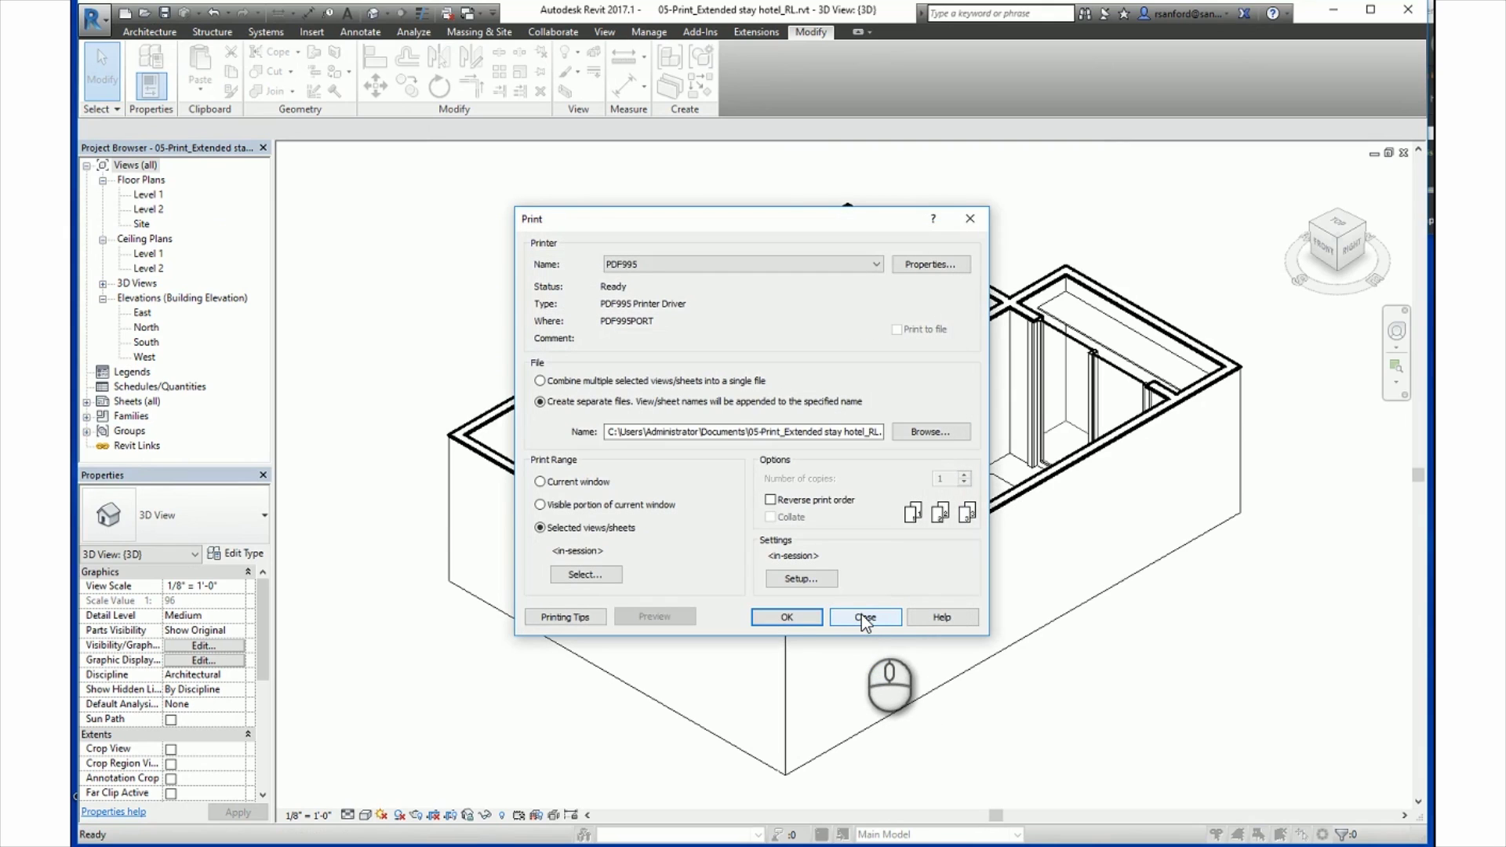
- Try the current-window and visible-portion print ranges, return to selected views/sheets, and review the view/sheet set
{"action": "left_click", "coordinate": [542, 482]}
{"action": "left_click", "coordinate": [639, 505]}
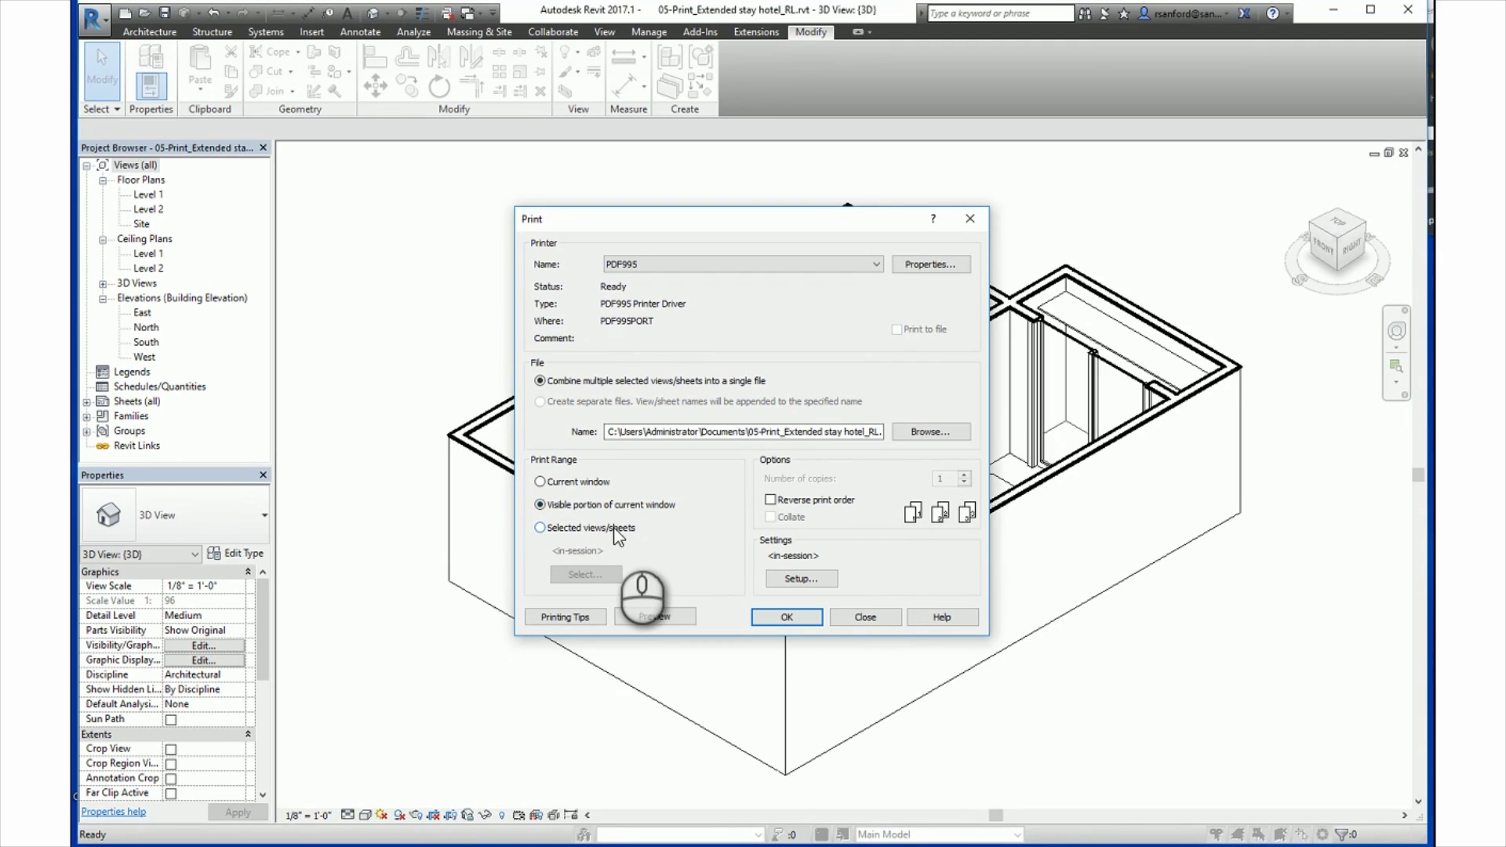
{"action": "left_click", "coordinate": [615, 528]}
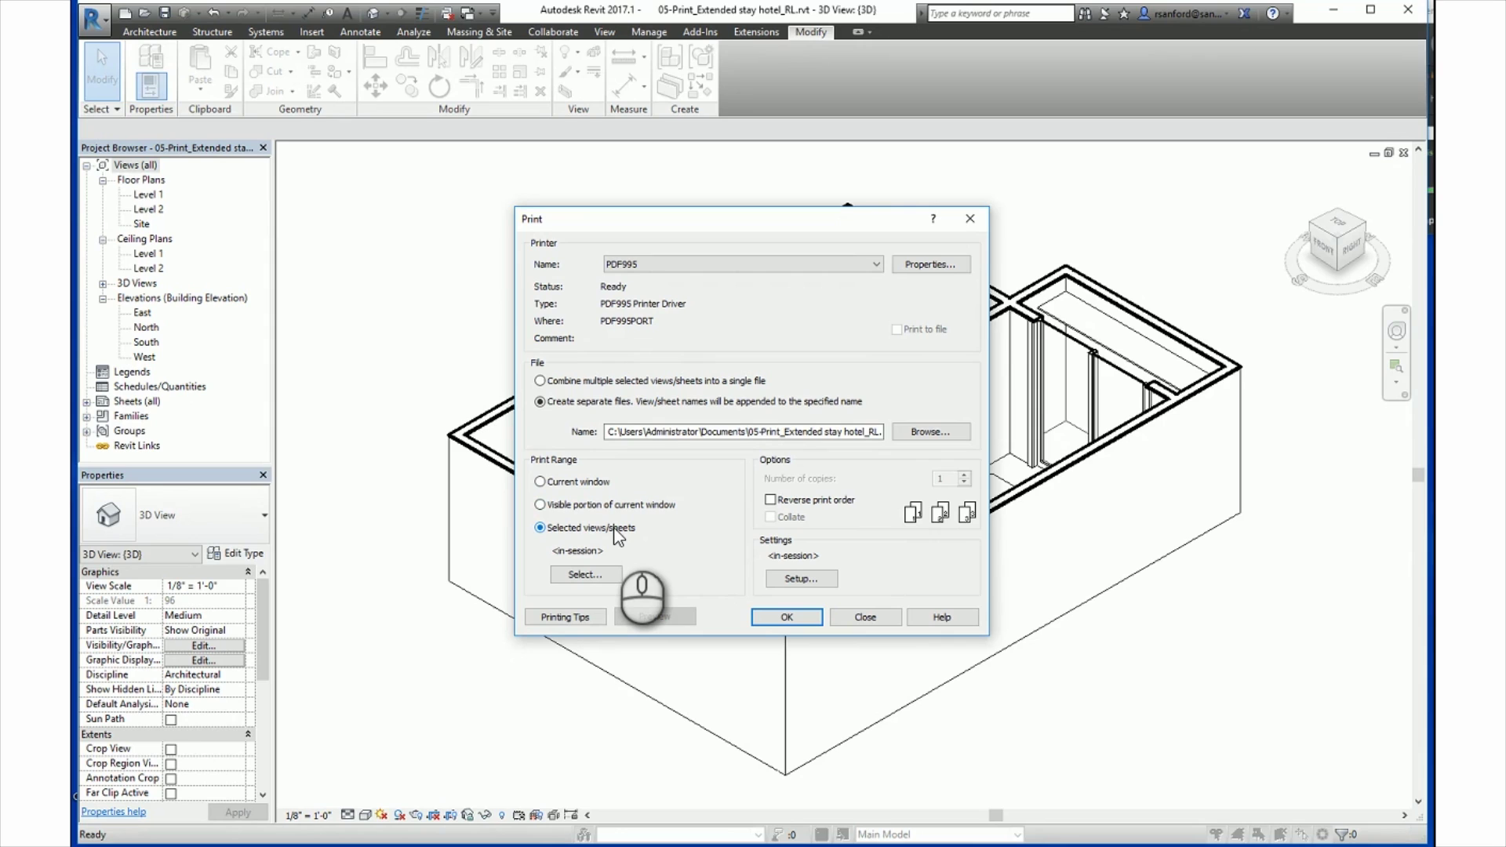
{"action": "left_click", "coordinate": [584, 575]}
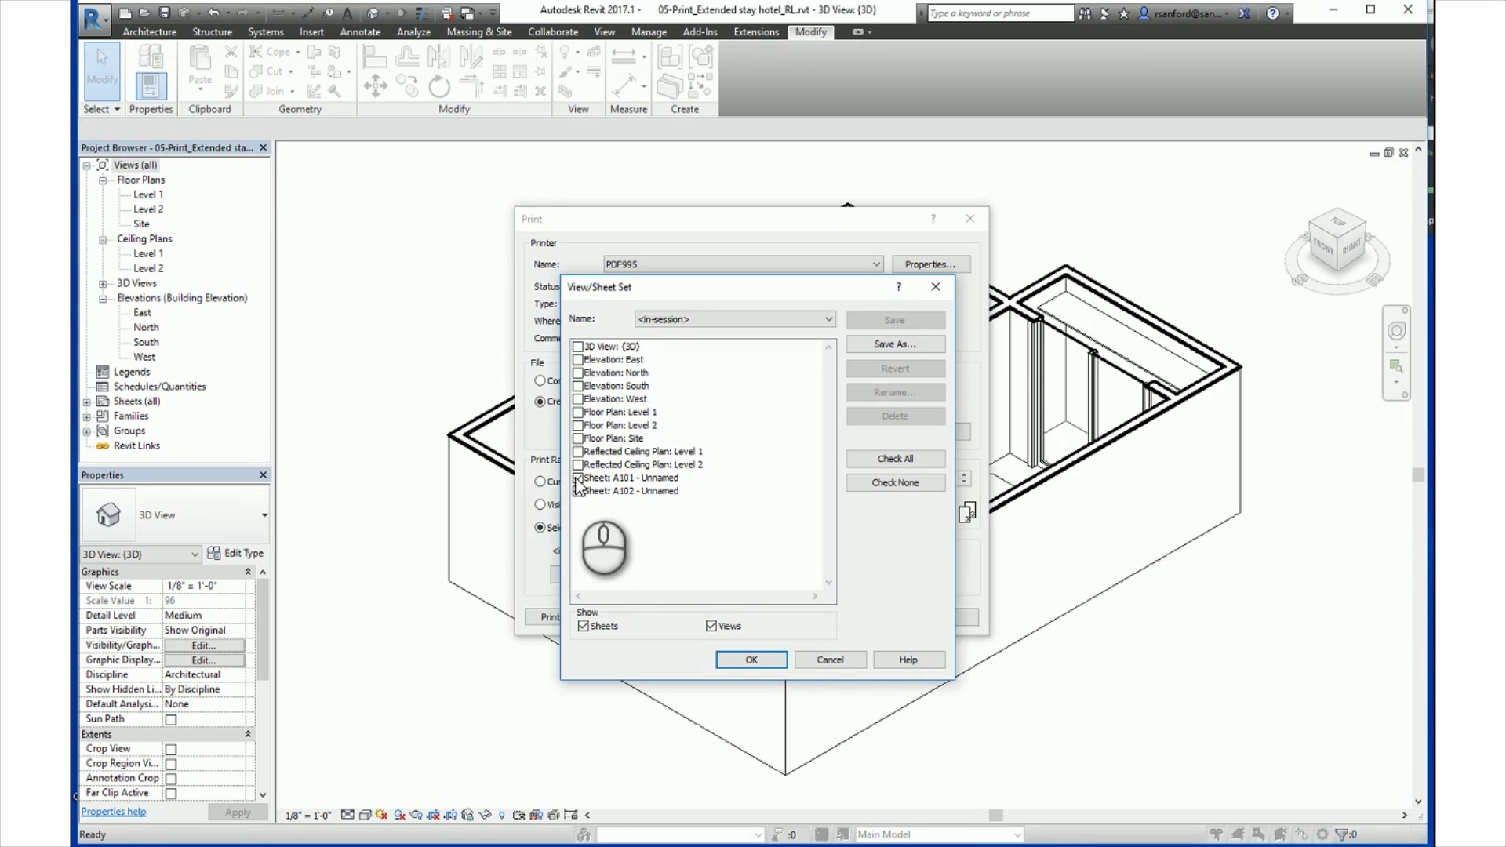
{"action": "left_click", "coordinate": [750, 661]}
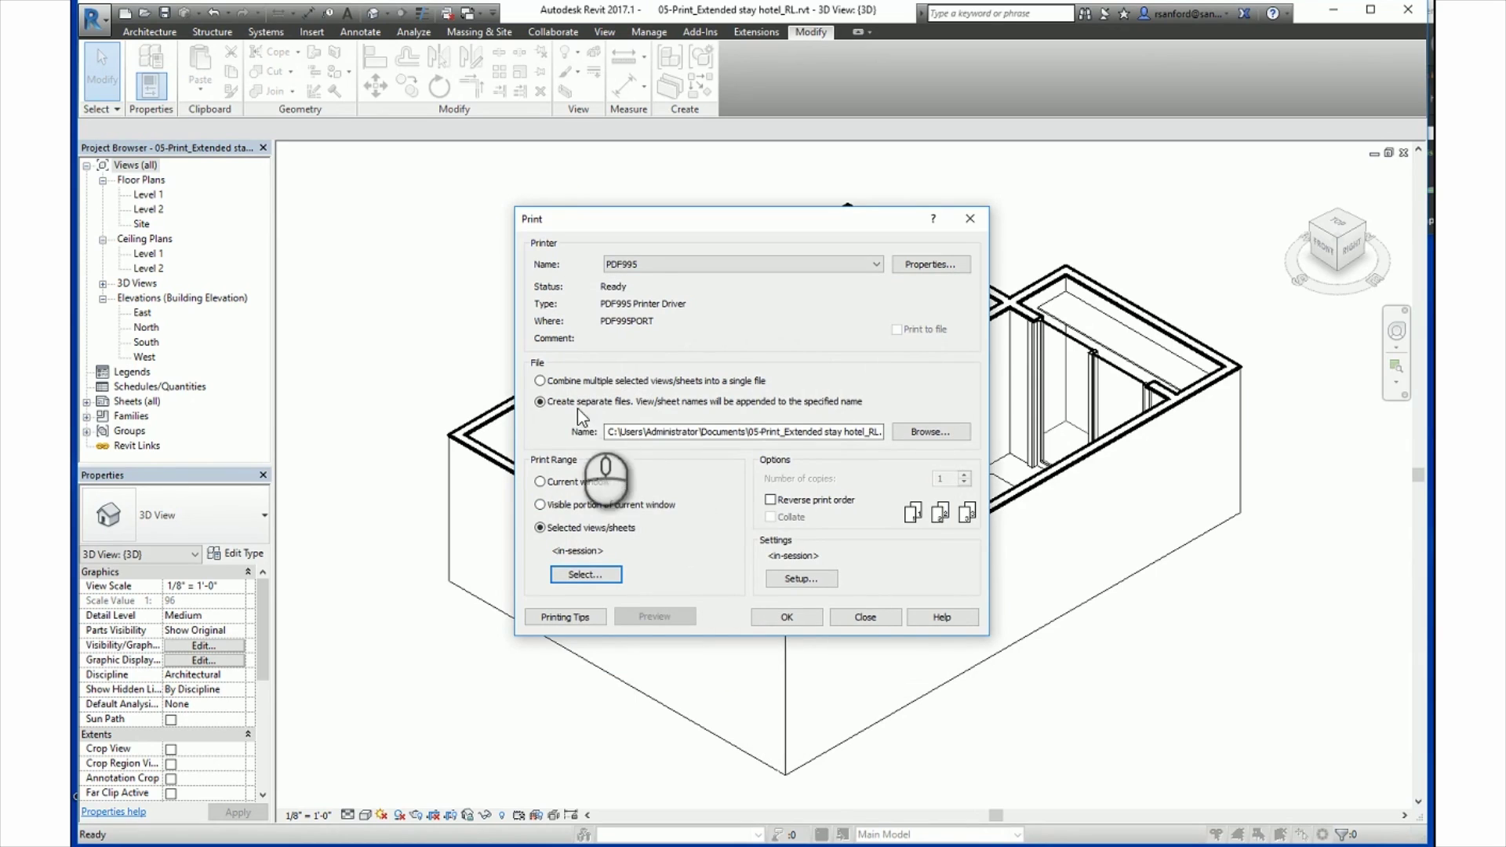
- Try combining the output into a single file, return to separate files, and review the print setup options
{"action": "left_click", "coordinate": [588, 381]}
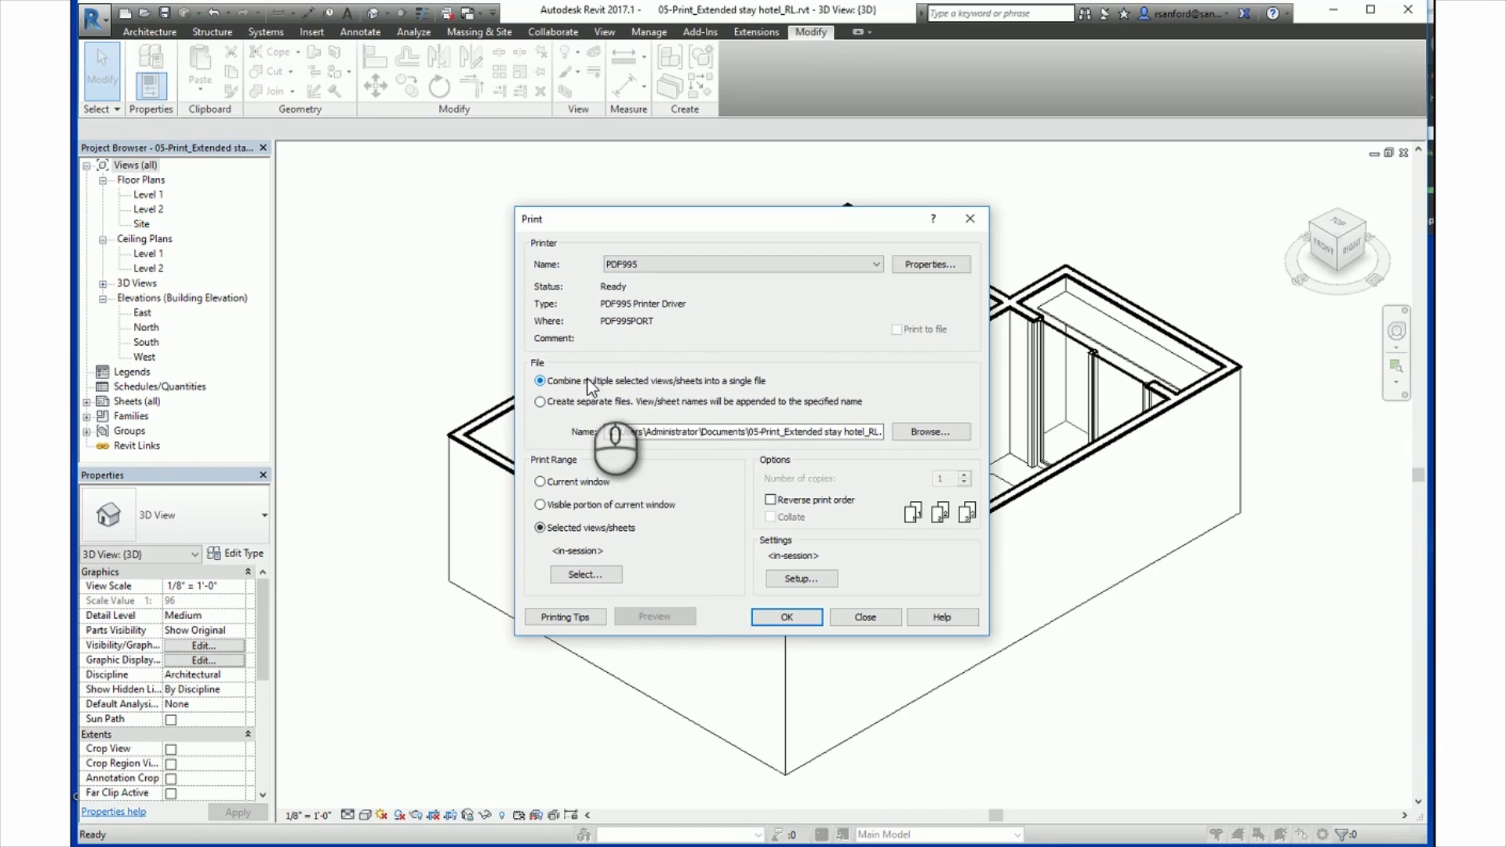
{"action": "left_click", "coordinate": [587, 403]}
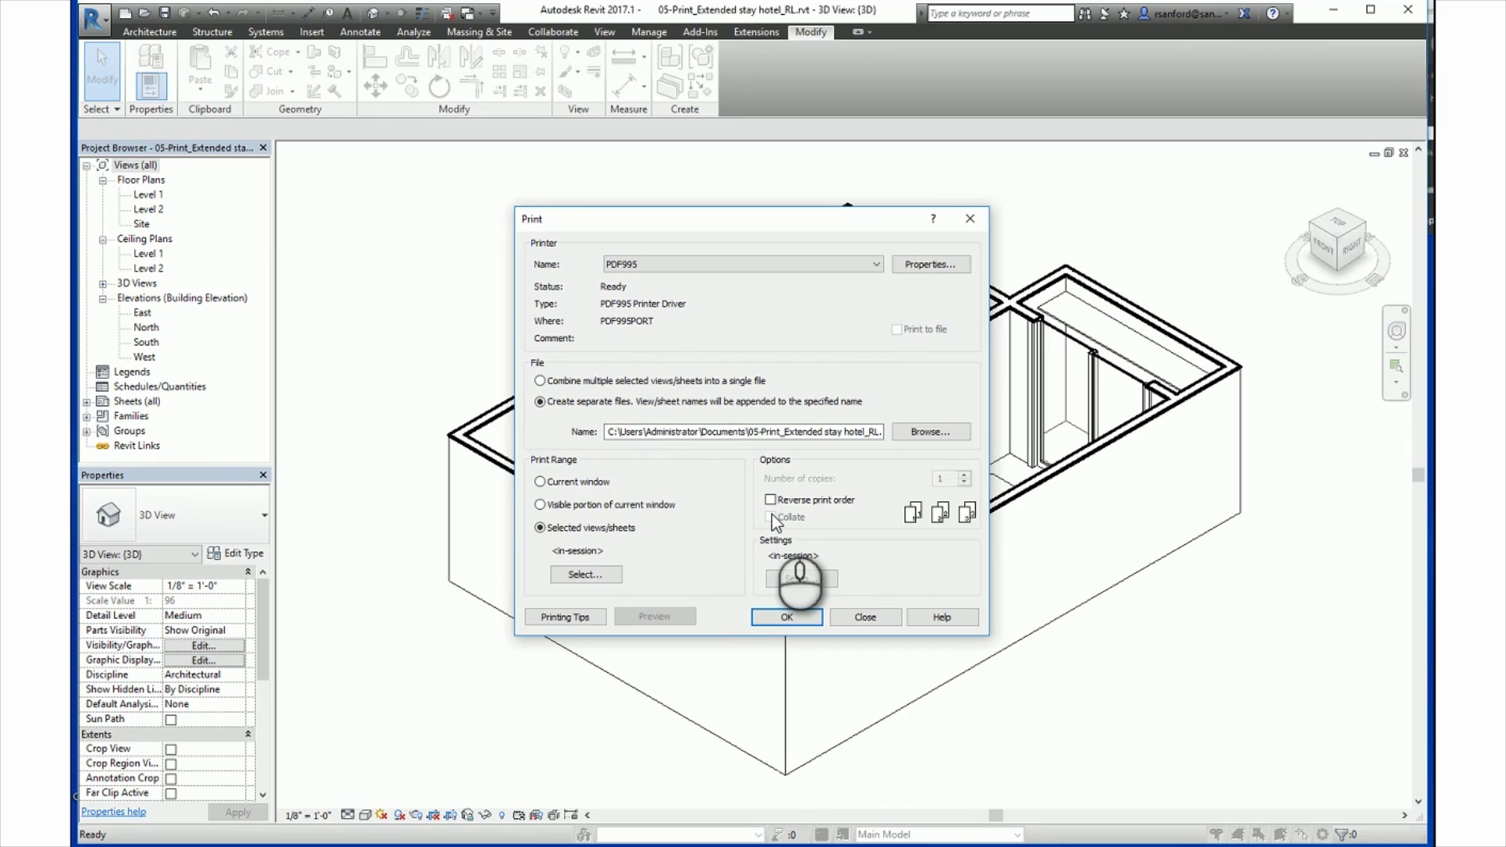
{"action": "left_click", "coordinate": [779, 580]}
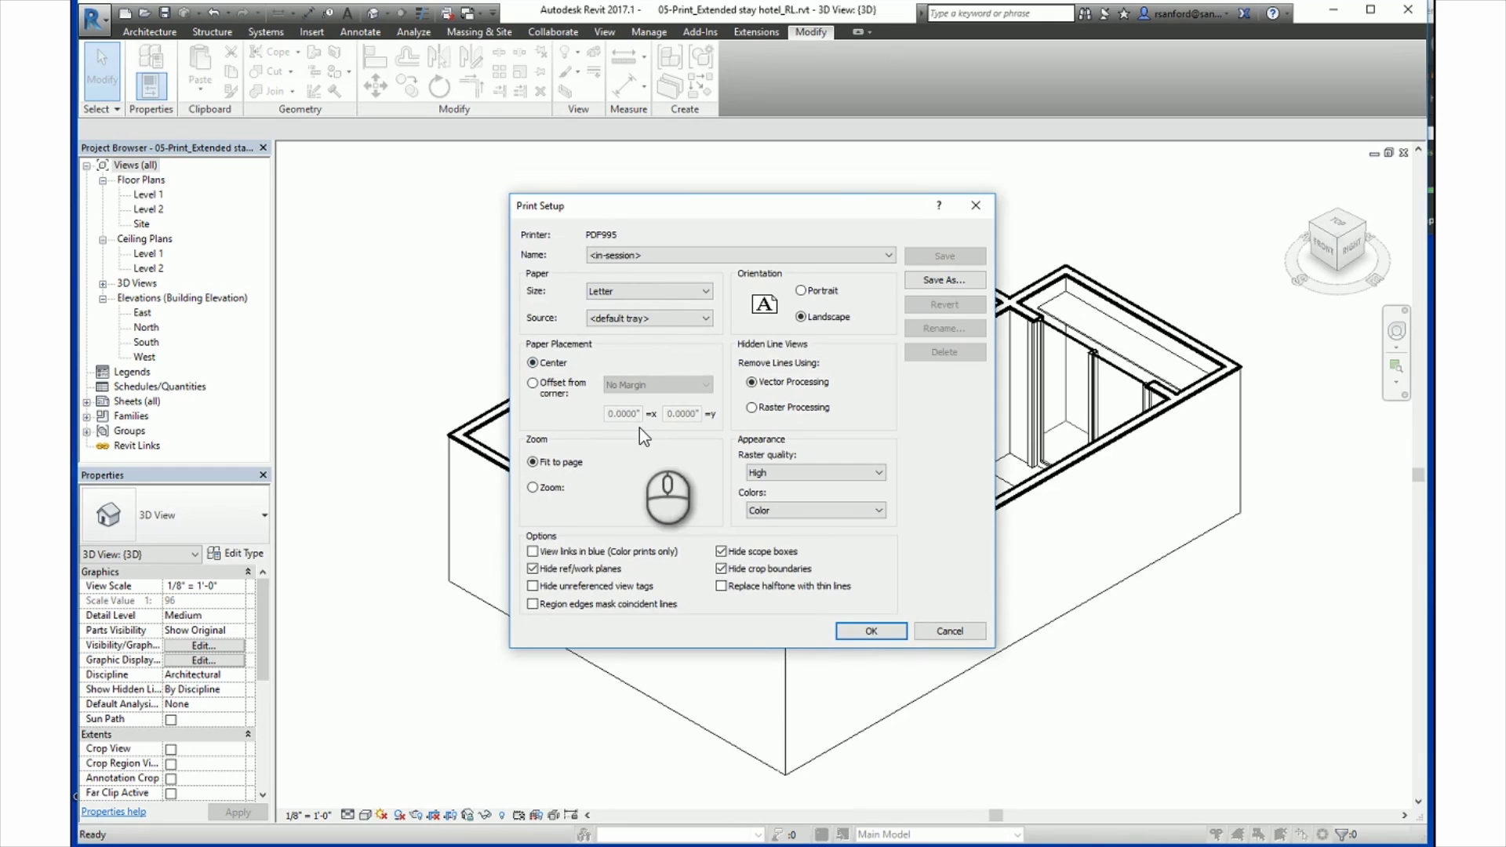
{"action": "left_click", "coordinate": [848, 630]}
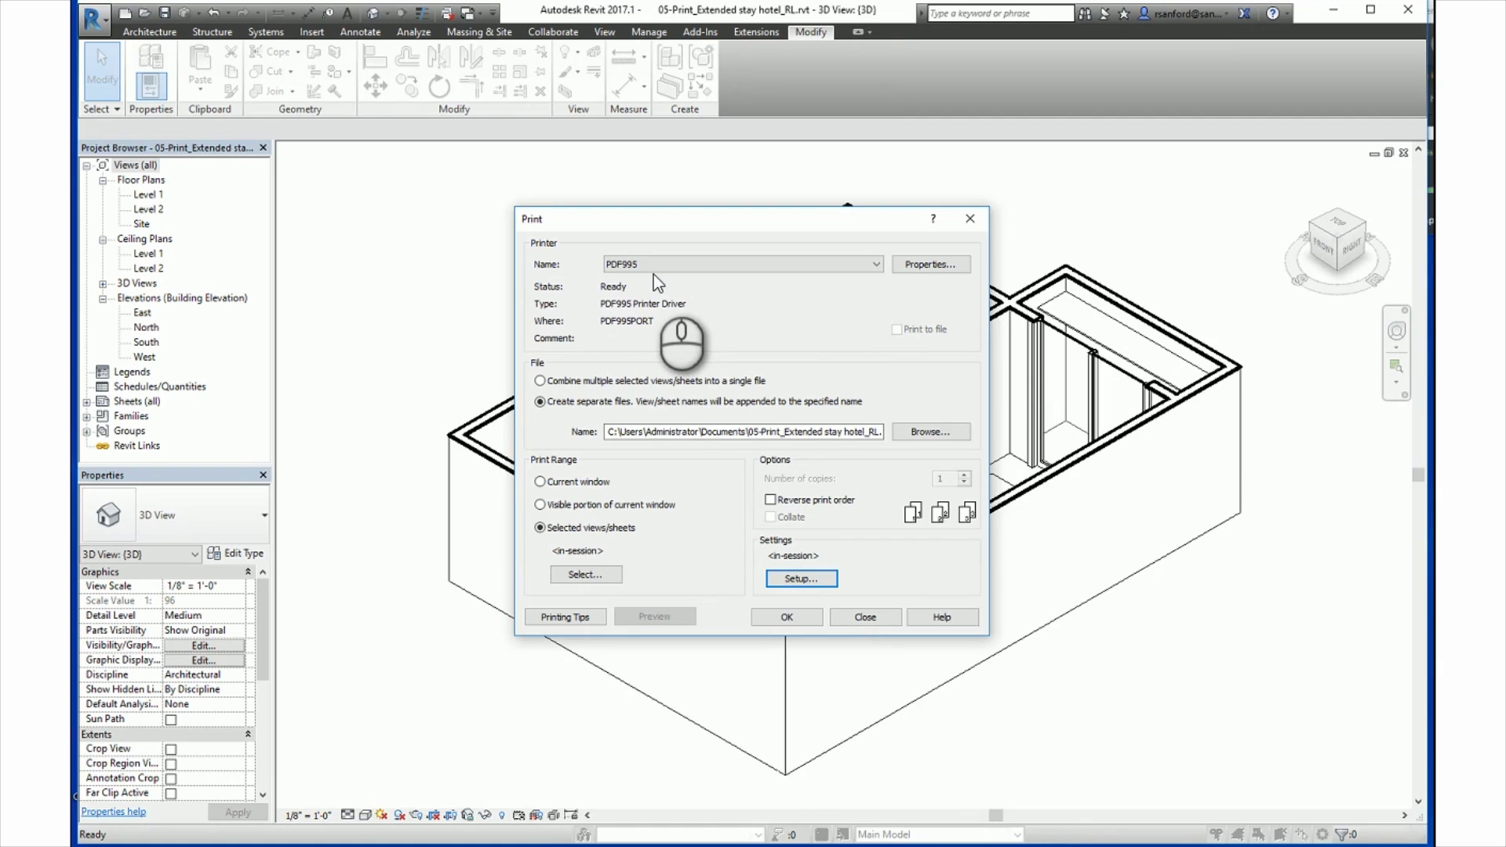
- Switch the print range to the visible portion of the current window and review the PDF995 printer's paper and color properties
{"action": "key", "text": "alt+v"}
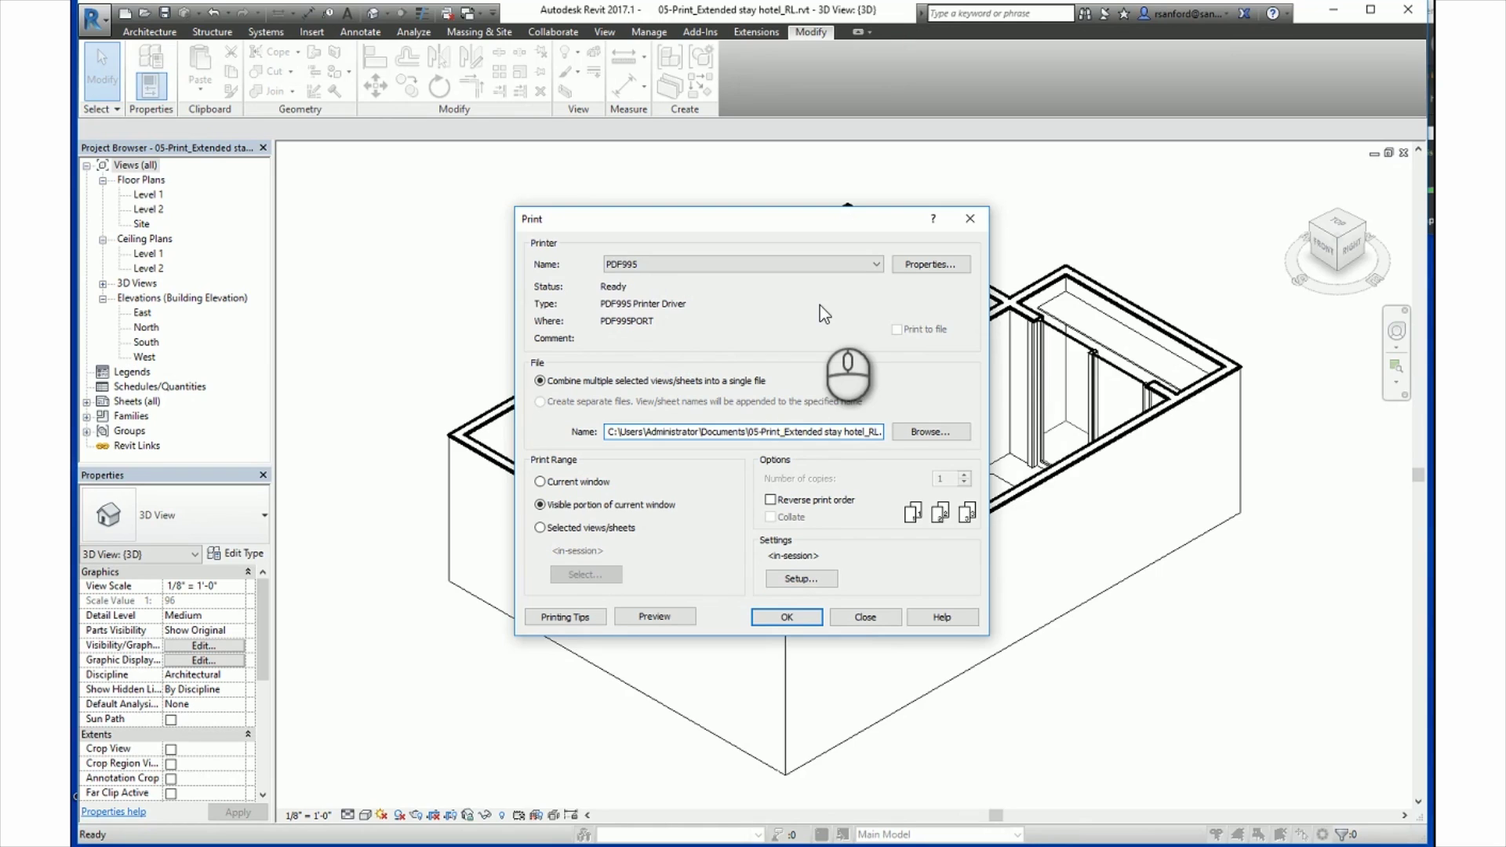
{"action": "left_click", "coordinate": [930, 264]}
{"action": "left_click", "coordinate": [601, 259]}
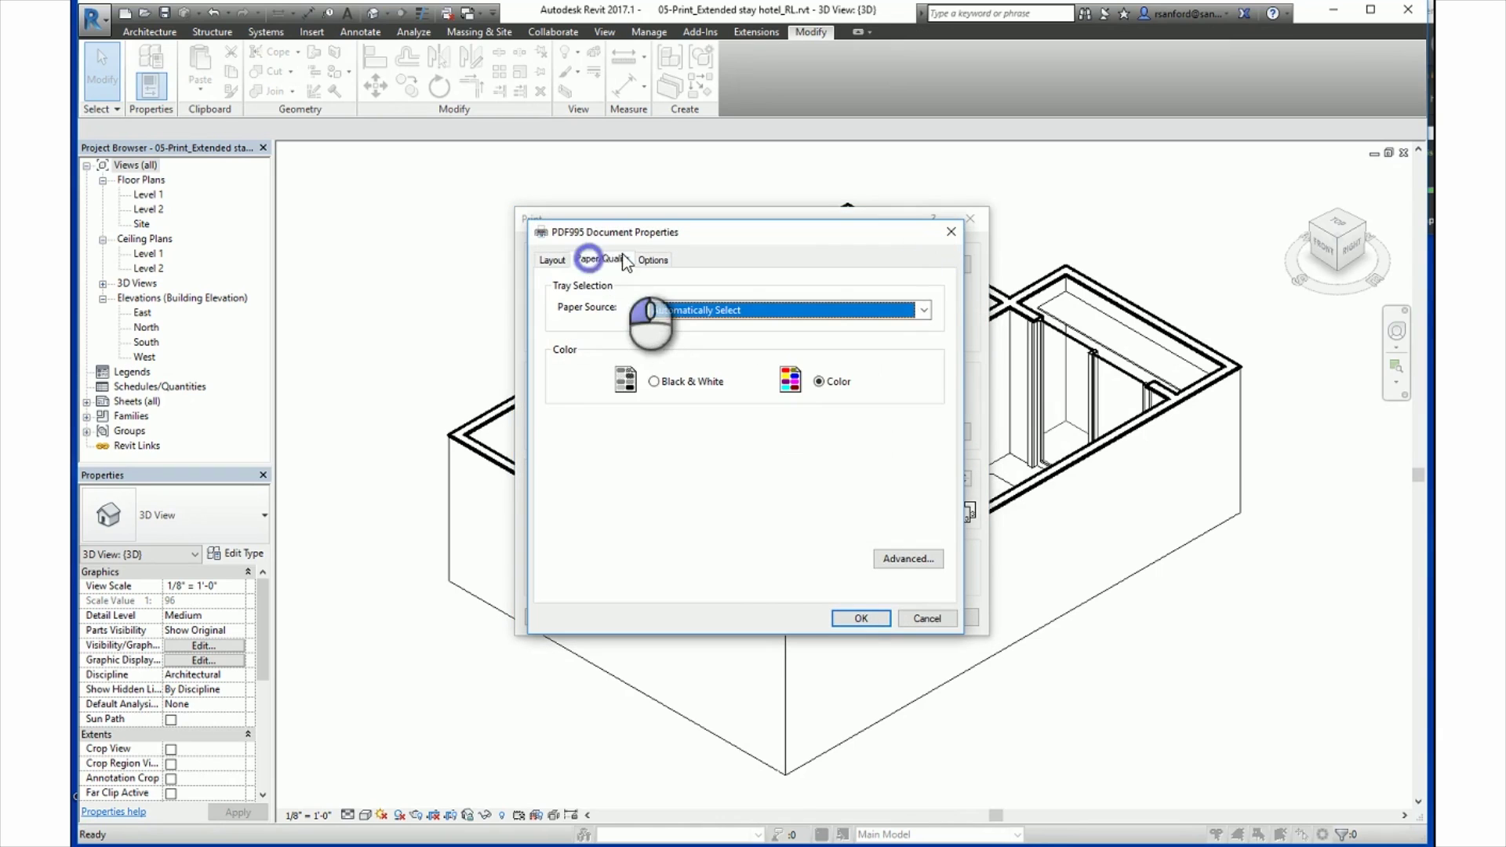
{"action": "left_click", "coordinate": [860, 617]}
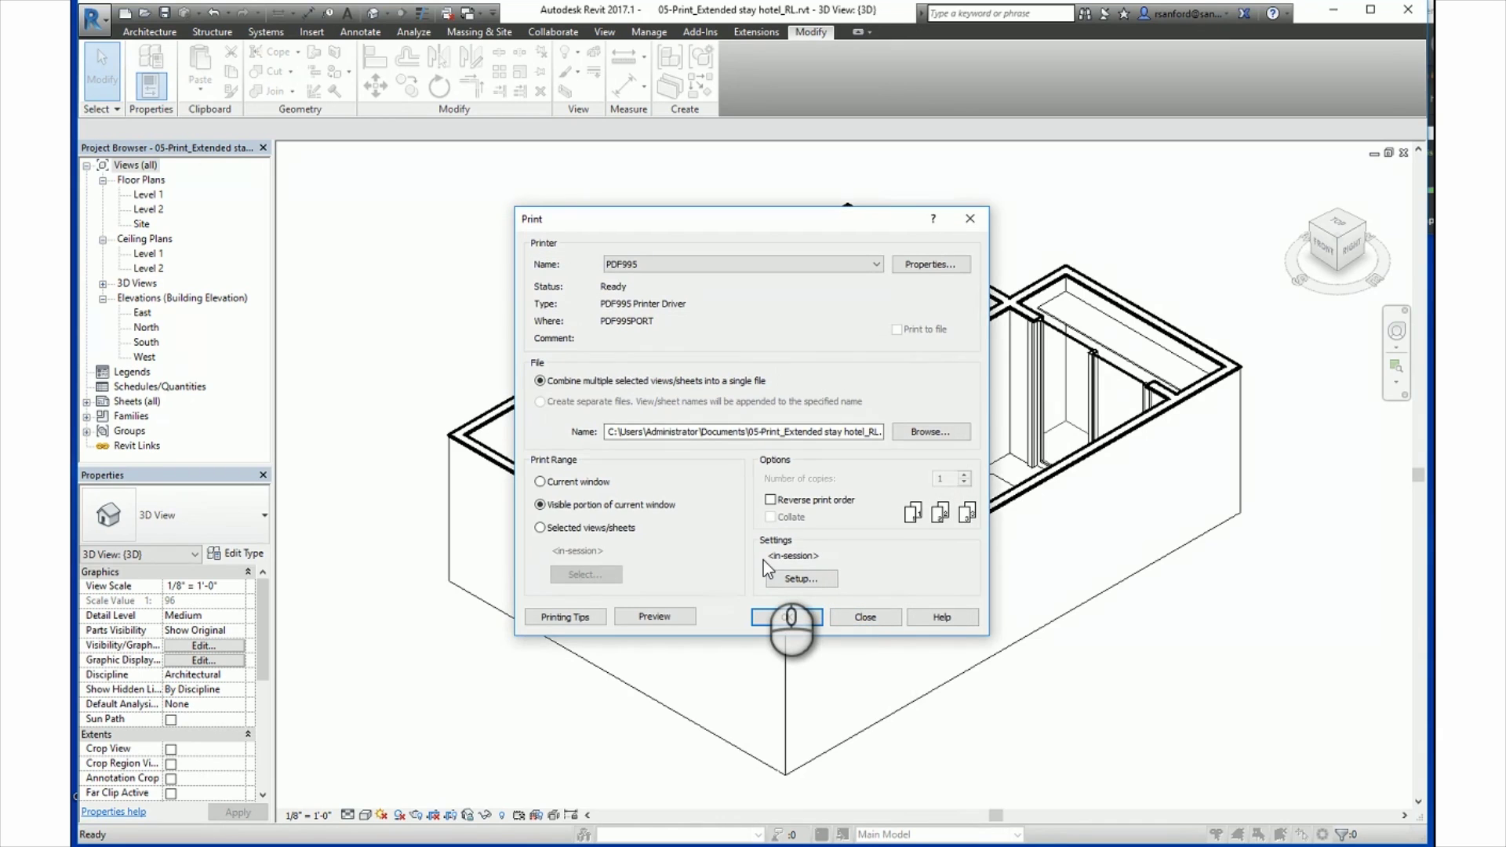
- Compare the current-window and visible-portion print ranges, then set the range to selected views/sheets and accept the set with sheets A101 and A102
{"action": "left_click", "coordinate": [572, 483]}
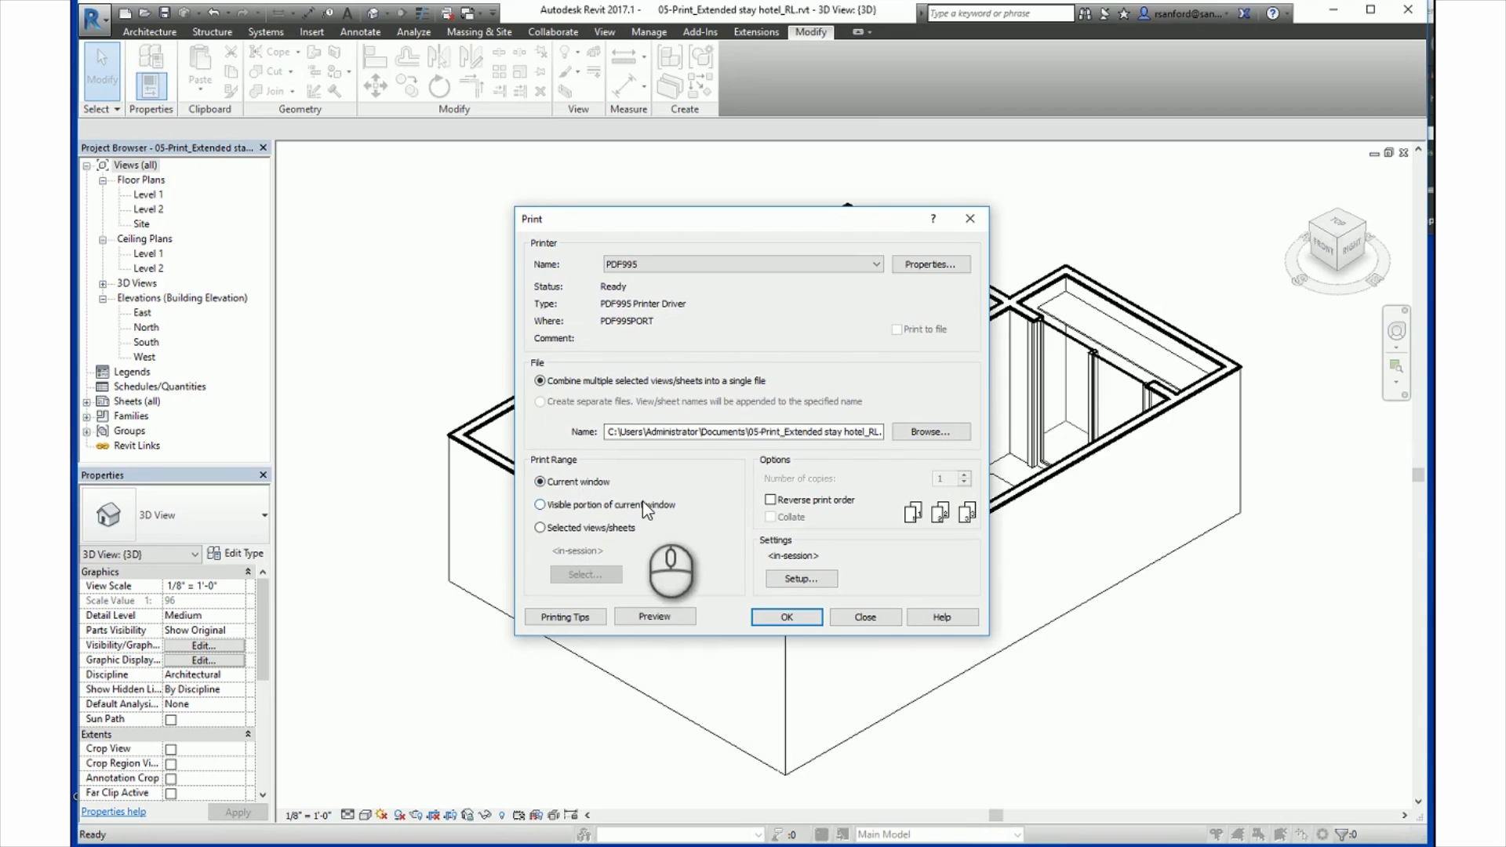
{"action": "left_click", "coordinate": [589, 505]}
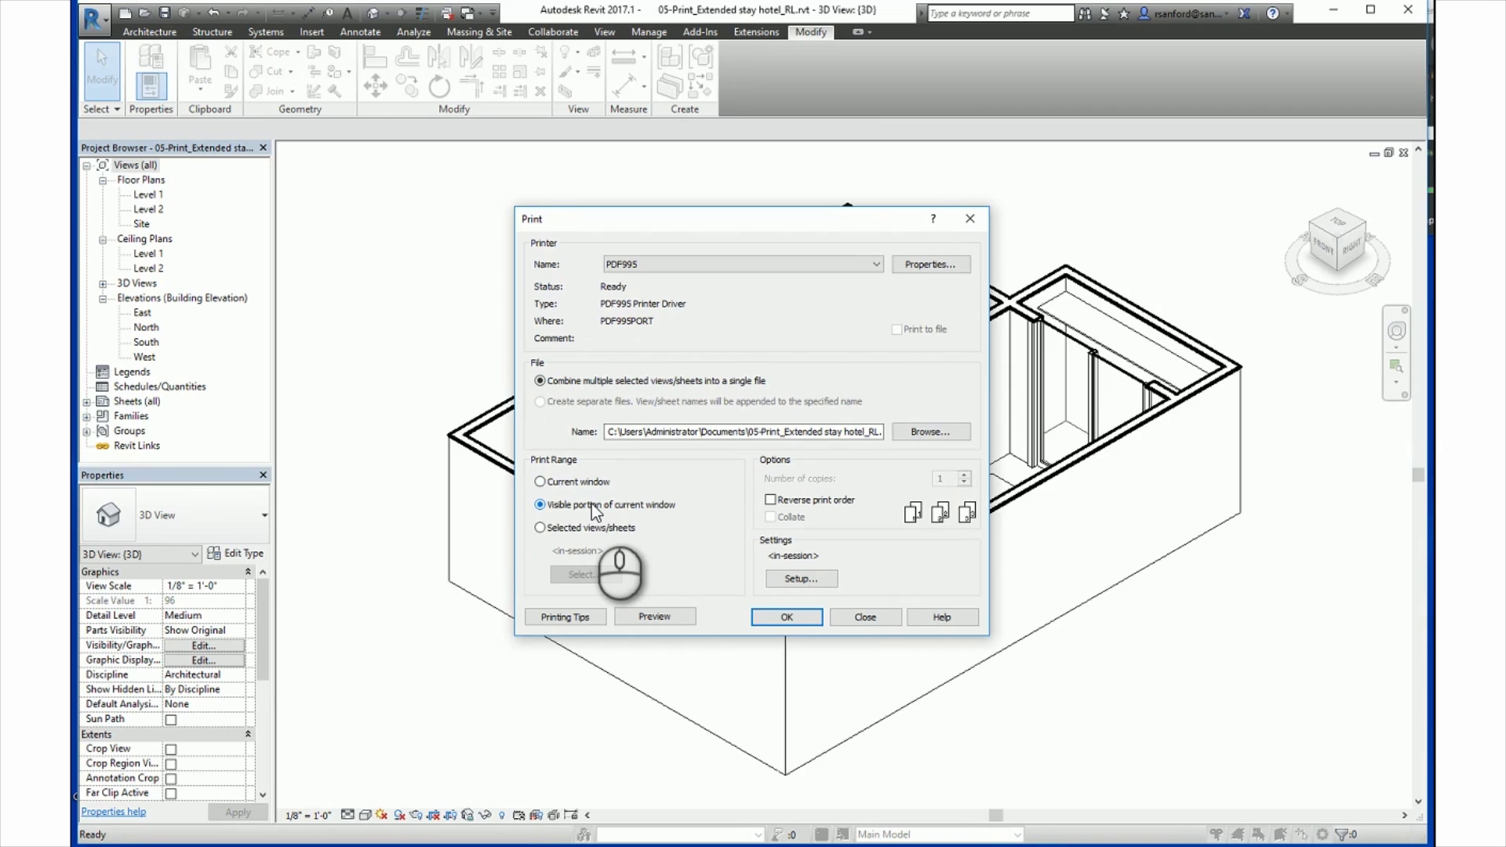
{"action": "left_click", "coordinate": [656, 436]}
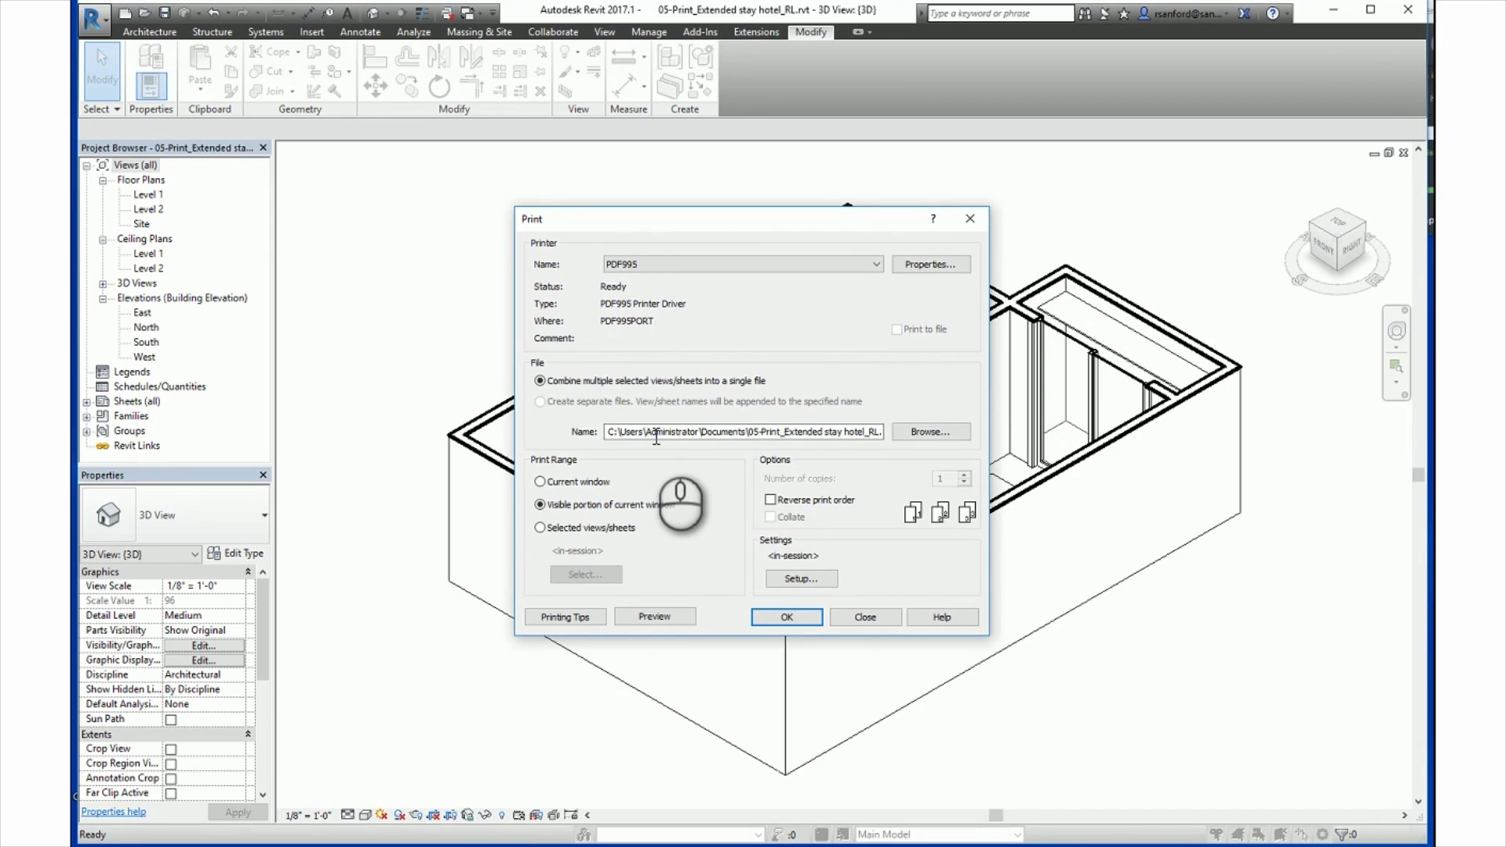
{"action": "left_click", "coordinate": [539, 527]}
{"action": "left_click", "coordinate": [588, 575]}
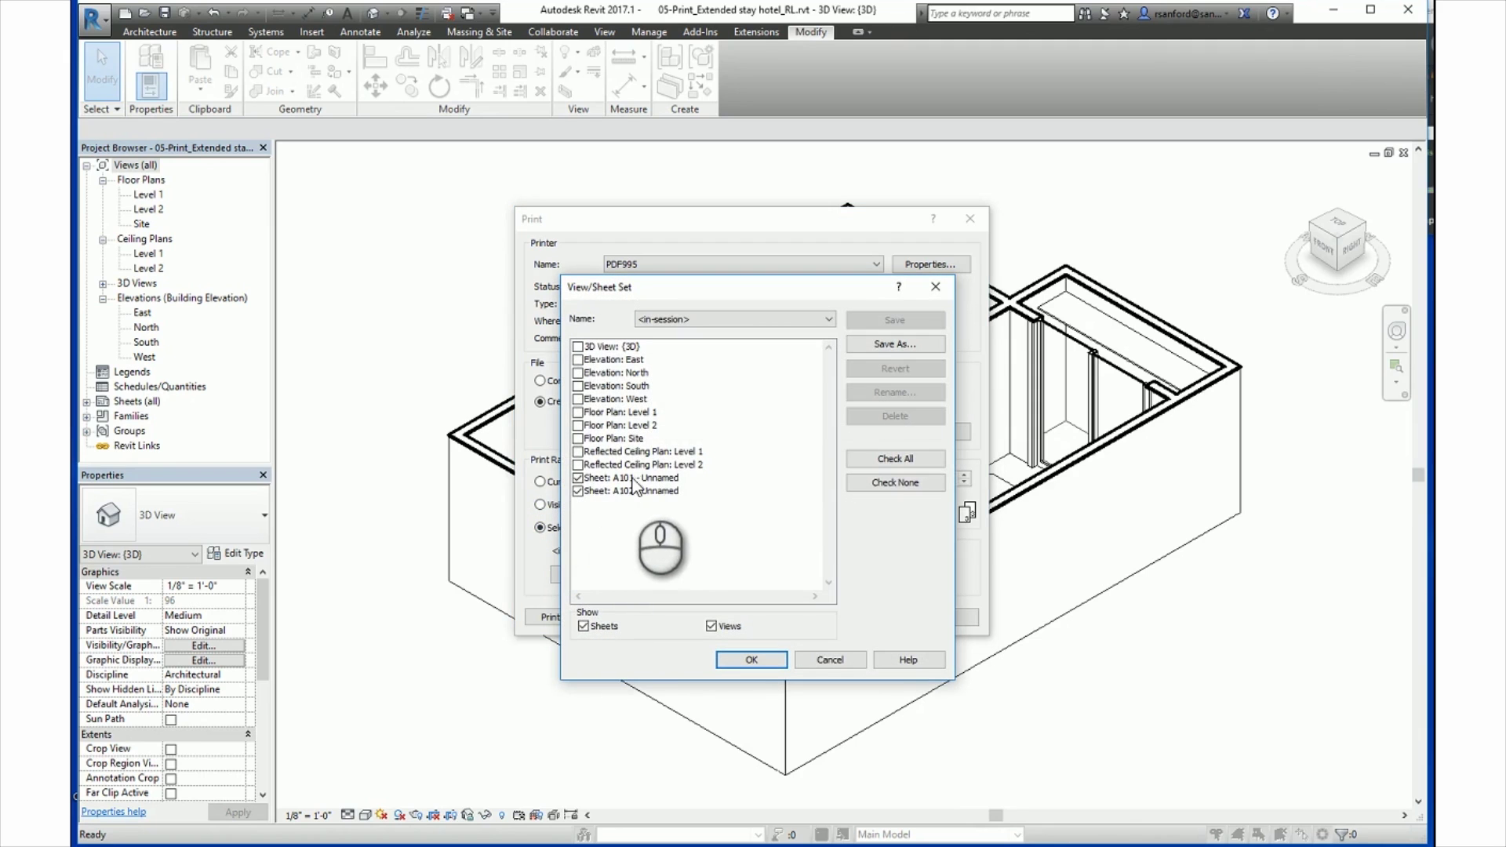
{"action": "left_click", "coordinate": [749, 661]}
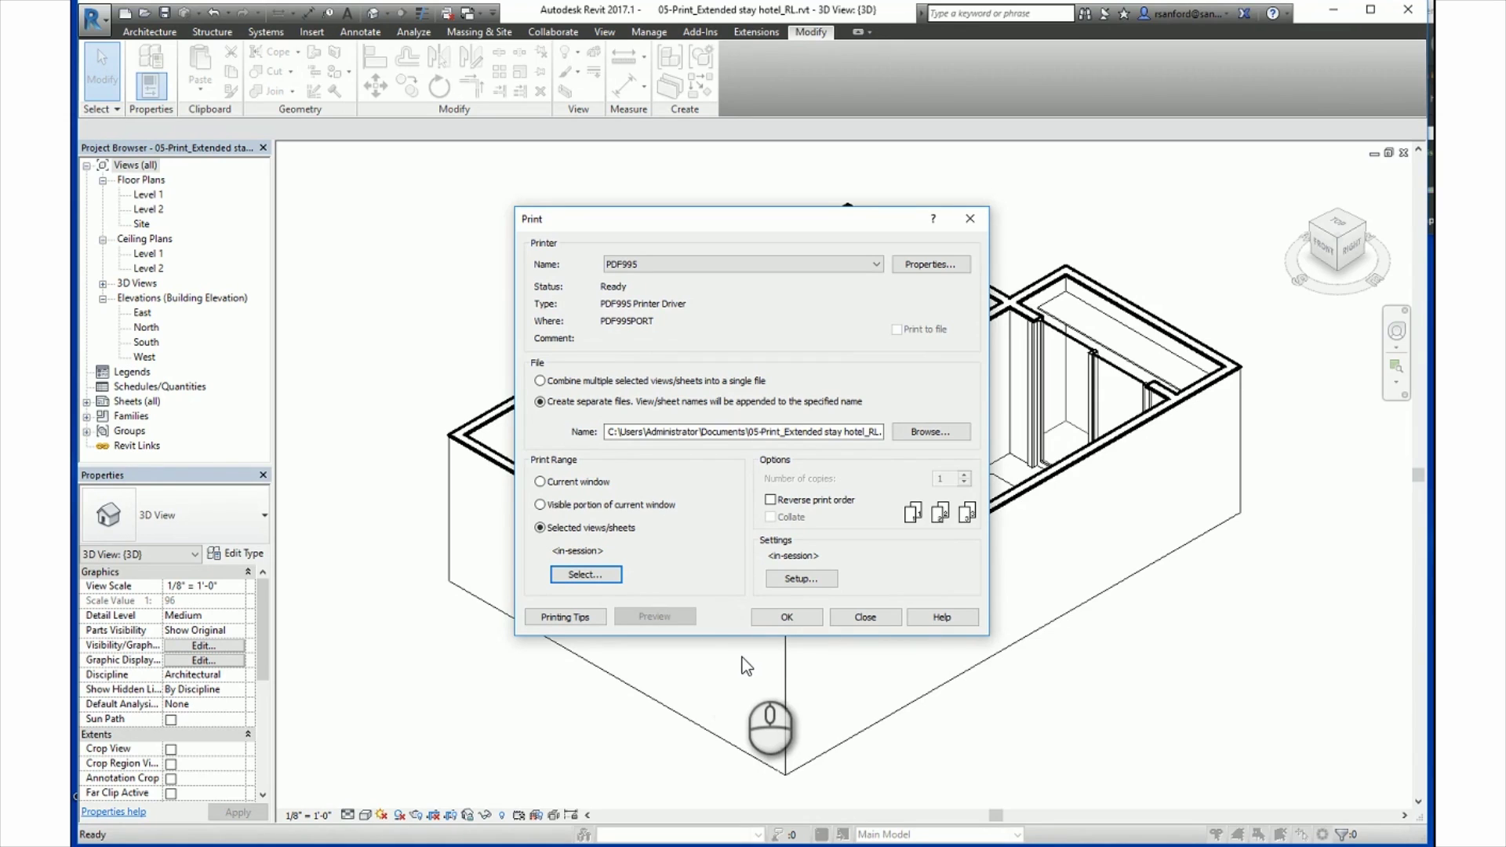
- Switch the output to a single combined file, then back to separate files, and check the output file name
{"action": "left_click", "coordinate": [577, 383]}
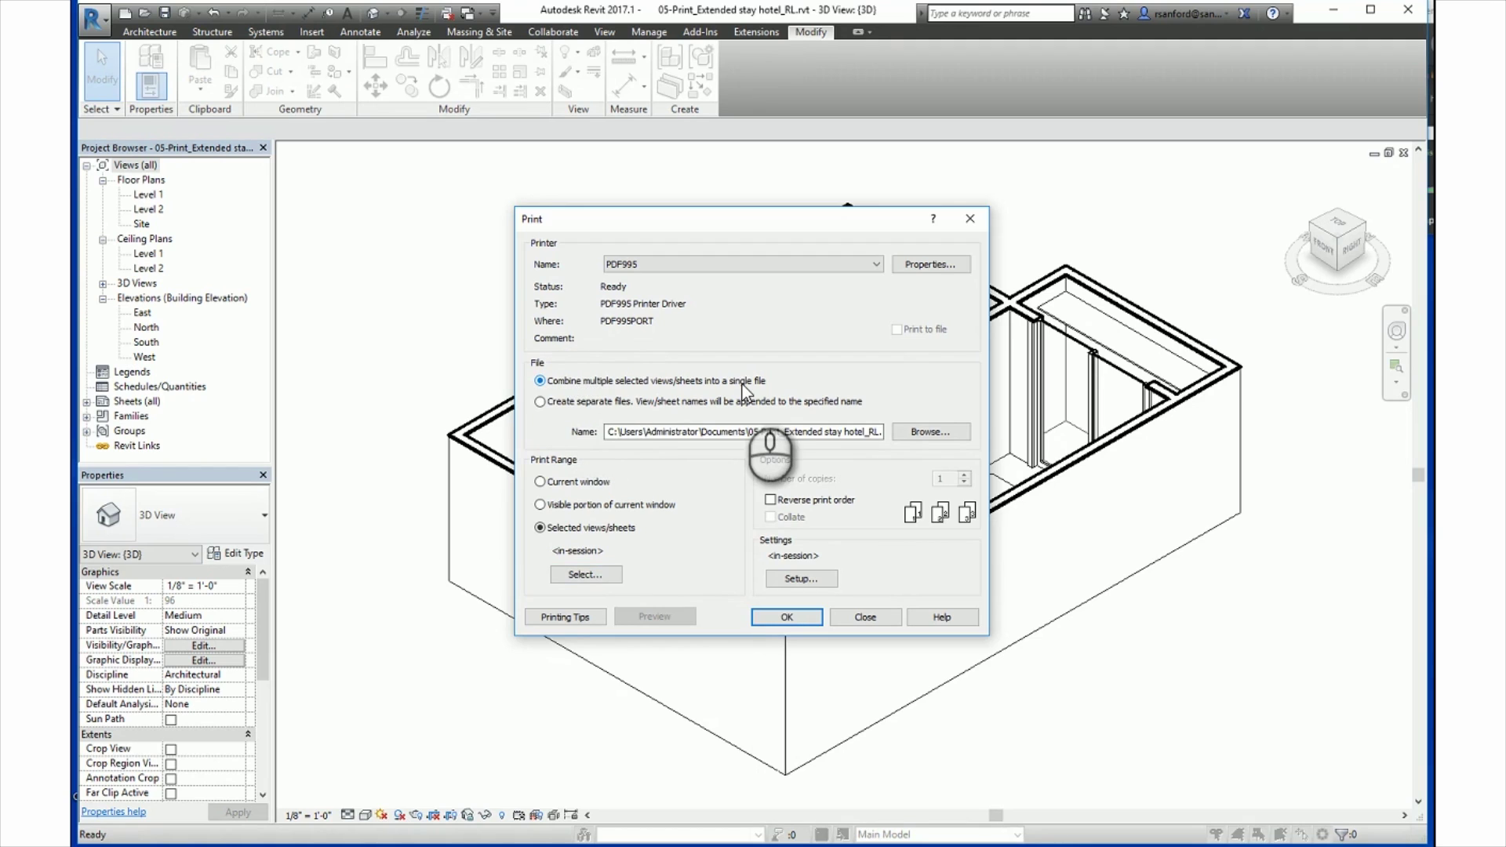
{"action": "left_click", "coordinate": [552, 404]}
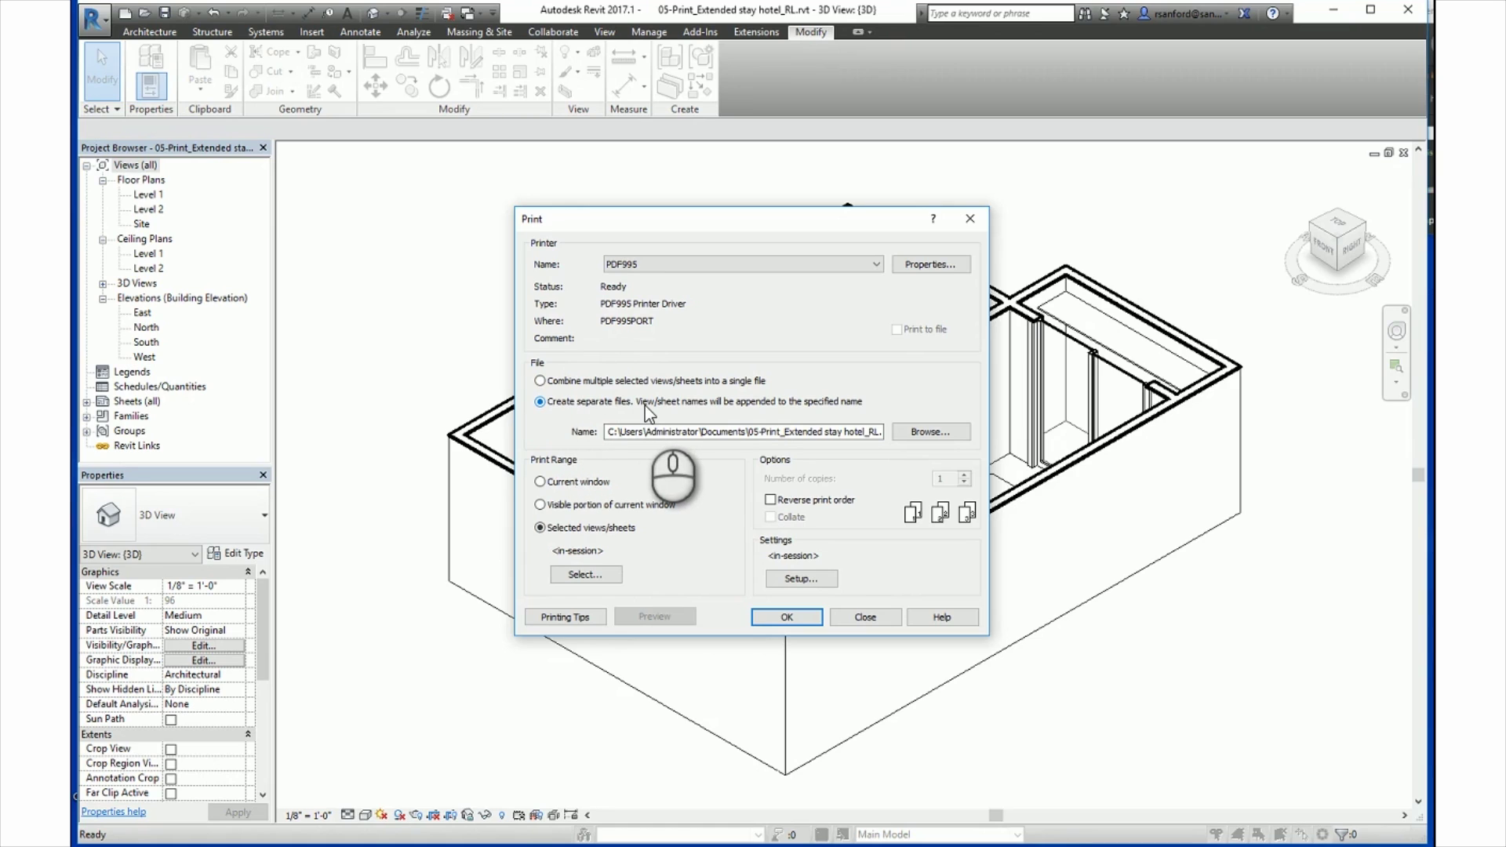
{"action": "left_click", "coordinate": [632, 431]}
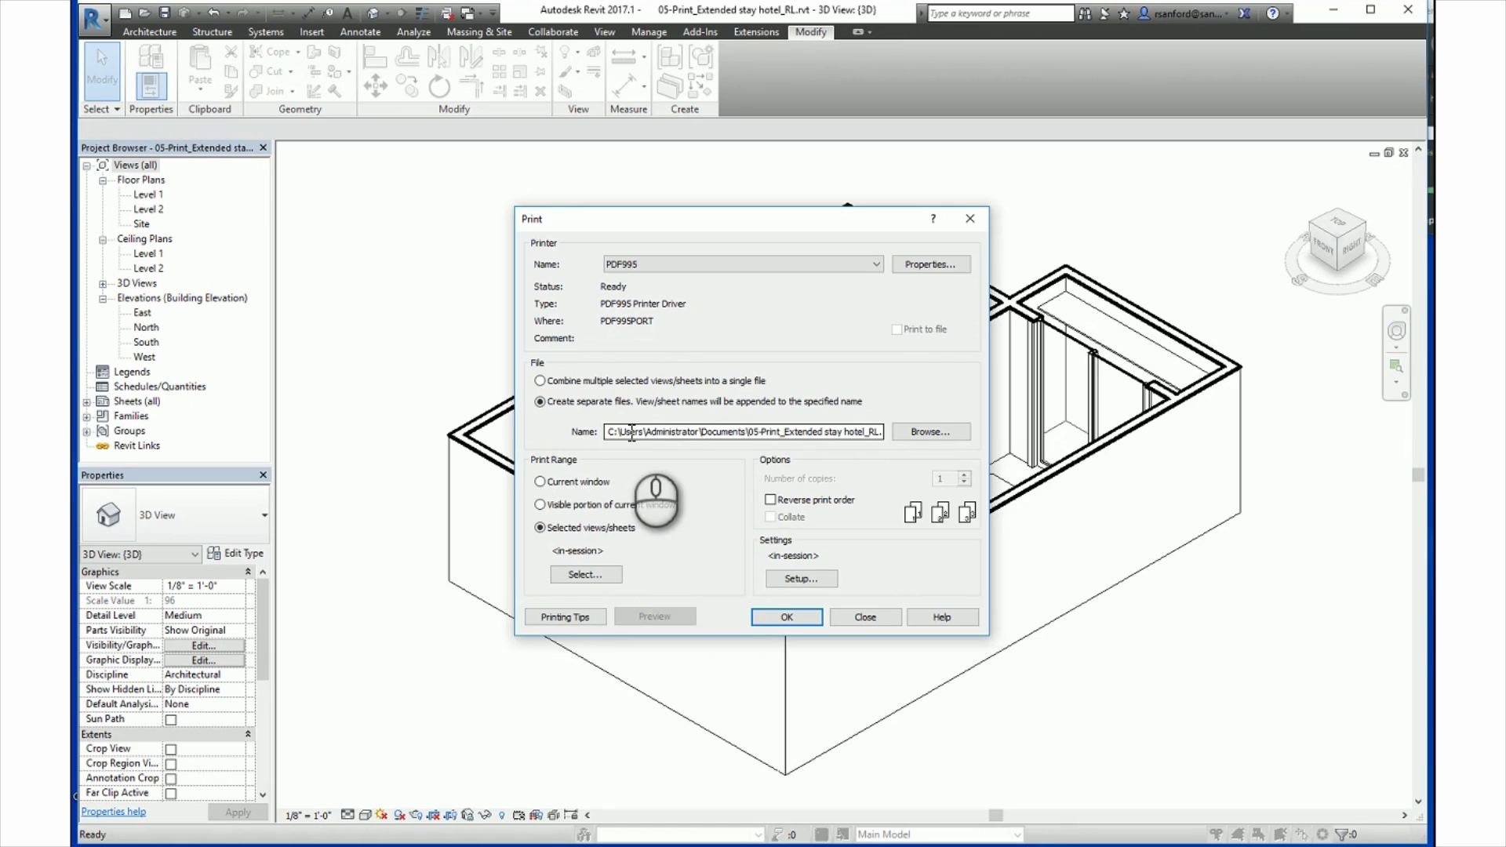
- In the print setup, choose a fixed zoom instead of fit to page and accept it
{"action": "left_click", "coordinate": [795, 580]}
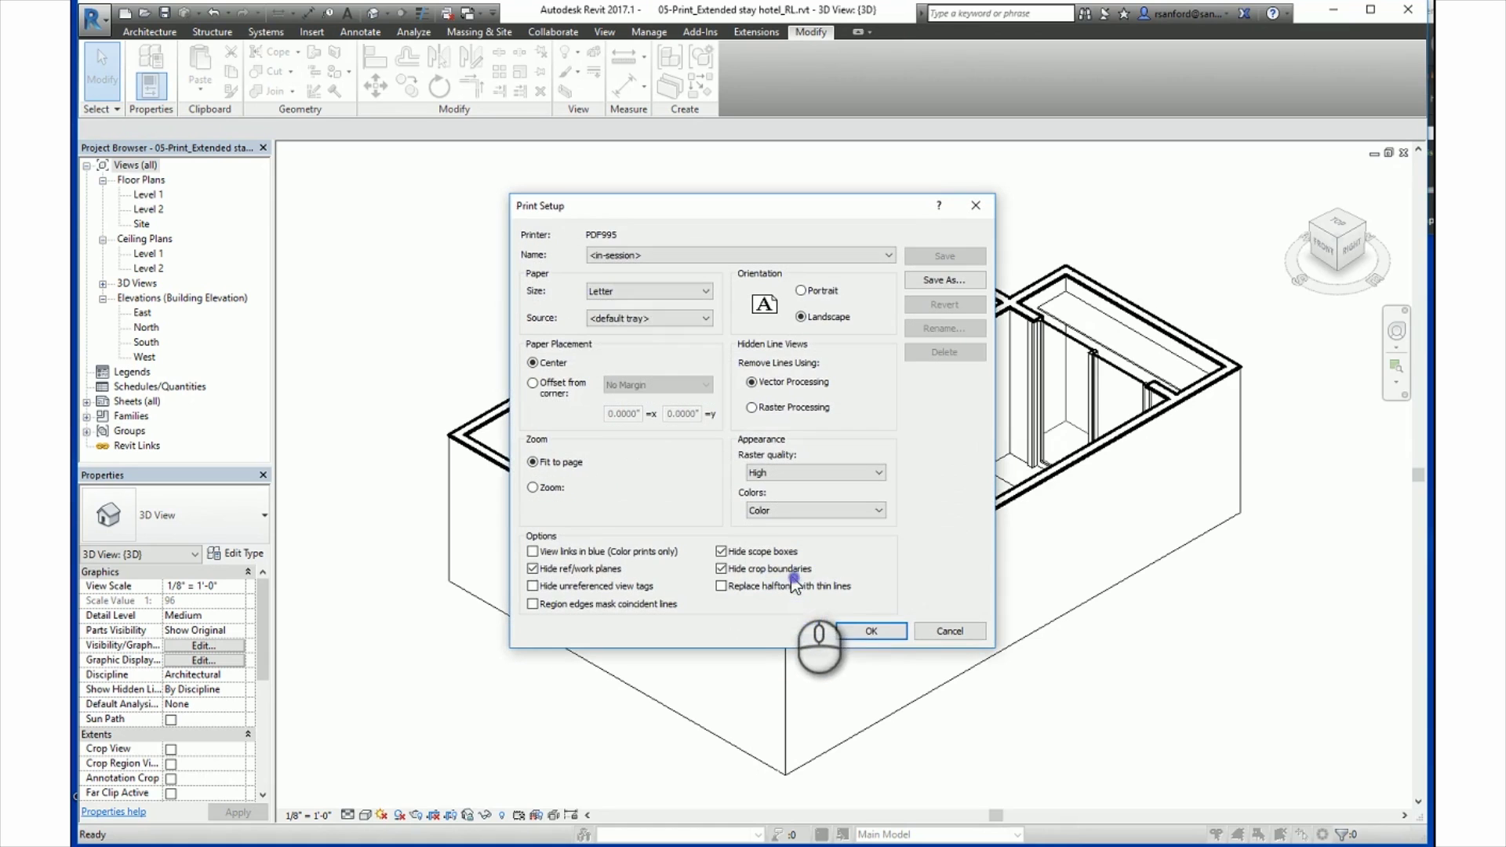
{"action": "left_click", "coordinate": [531, 487]}
{"action": "key", "text": "Return"}
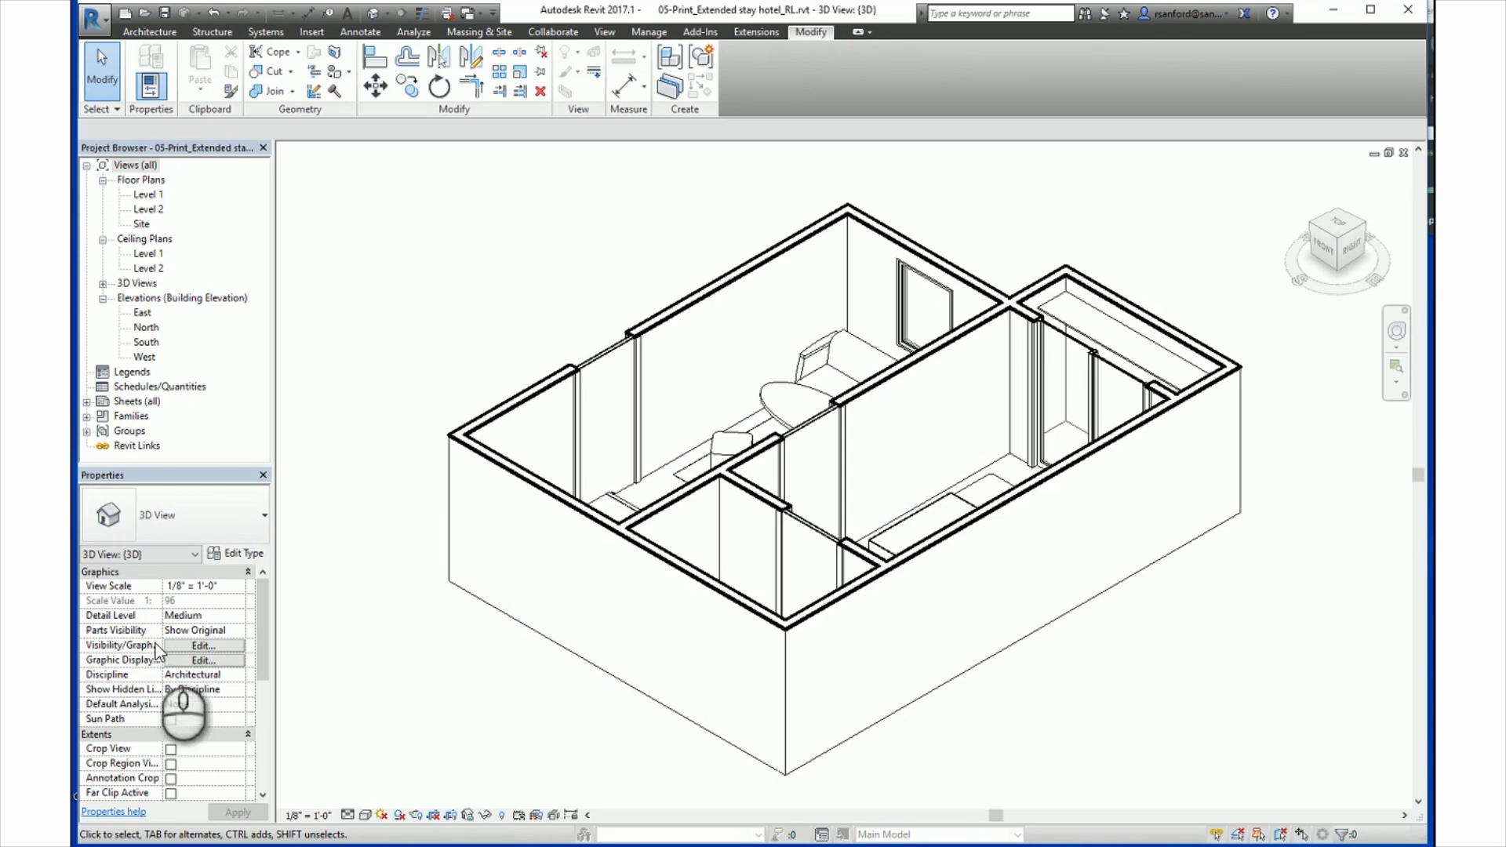
- Hide the Furniture category in the 3D view through its visibility/graphics overrides
{"action": "left_click", "coordinate": [201, 645]}
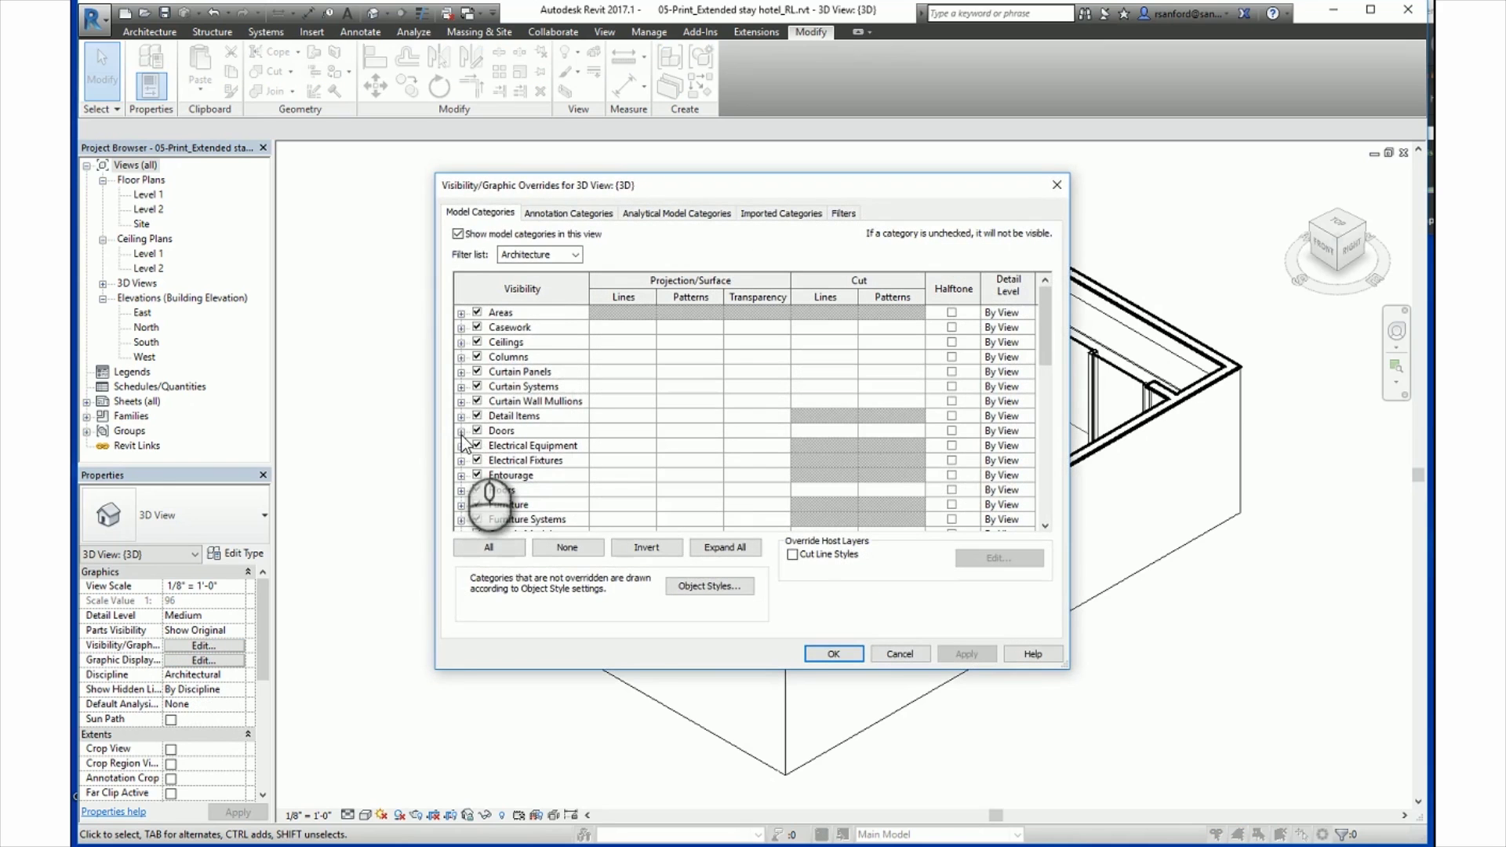
{"action": "scroll", "coordinate": [480, 493], "scroll_direction": "down", "scroll_amount": 1}
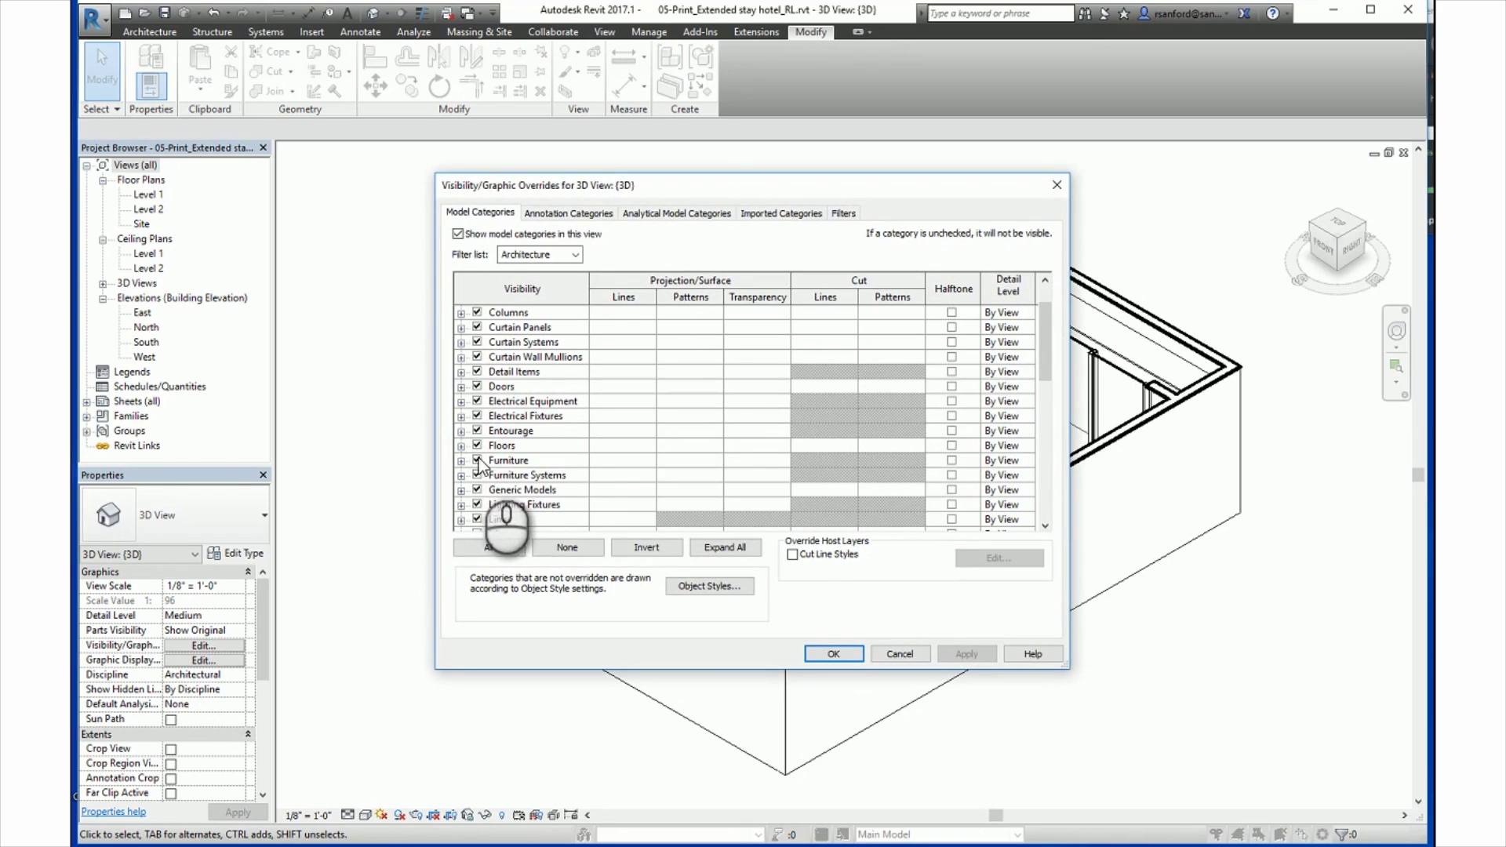
{"action": "left_click", "coordinate": [477, 461]}
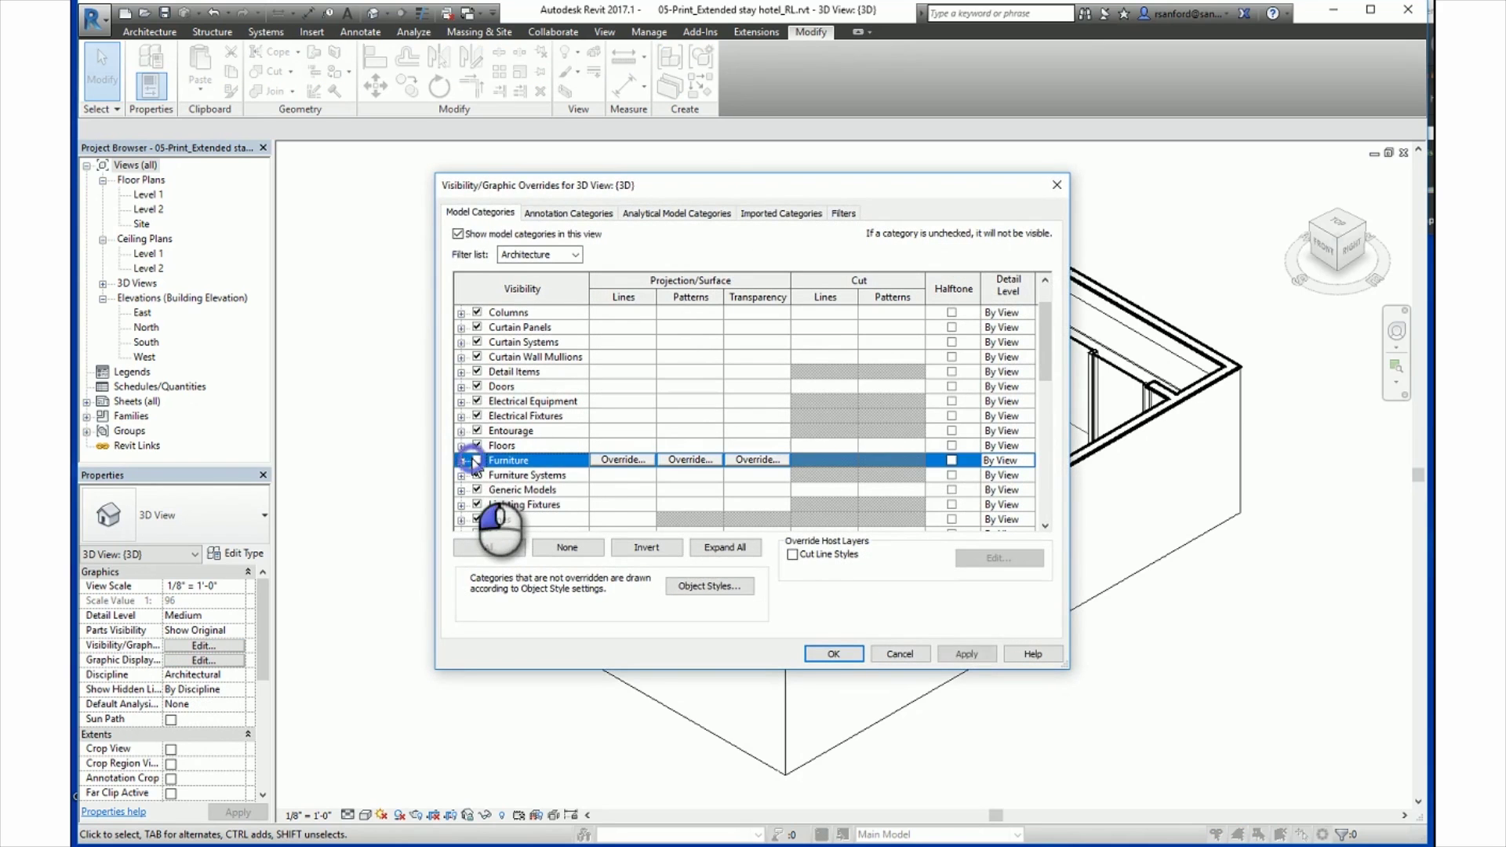
{"action": "left_click", "coordinate": [833, 653]}
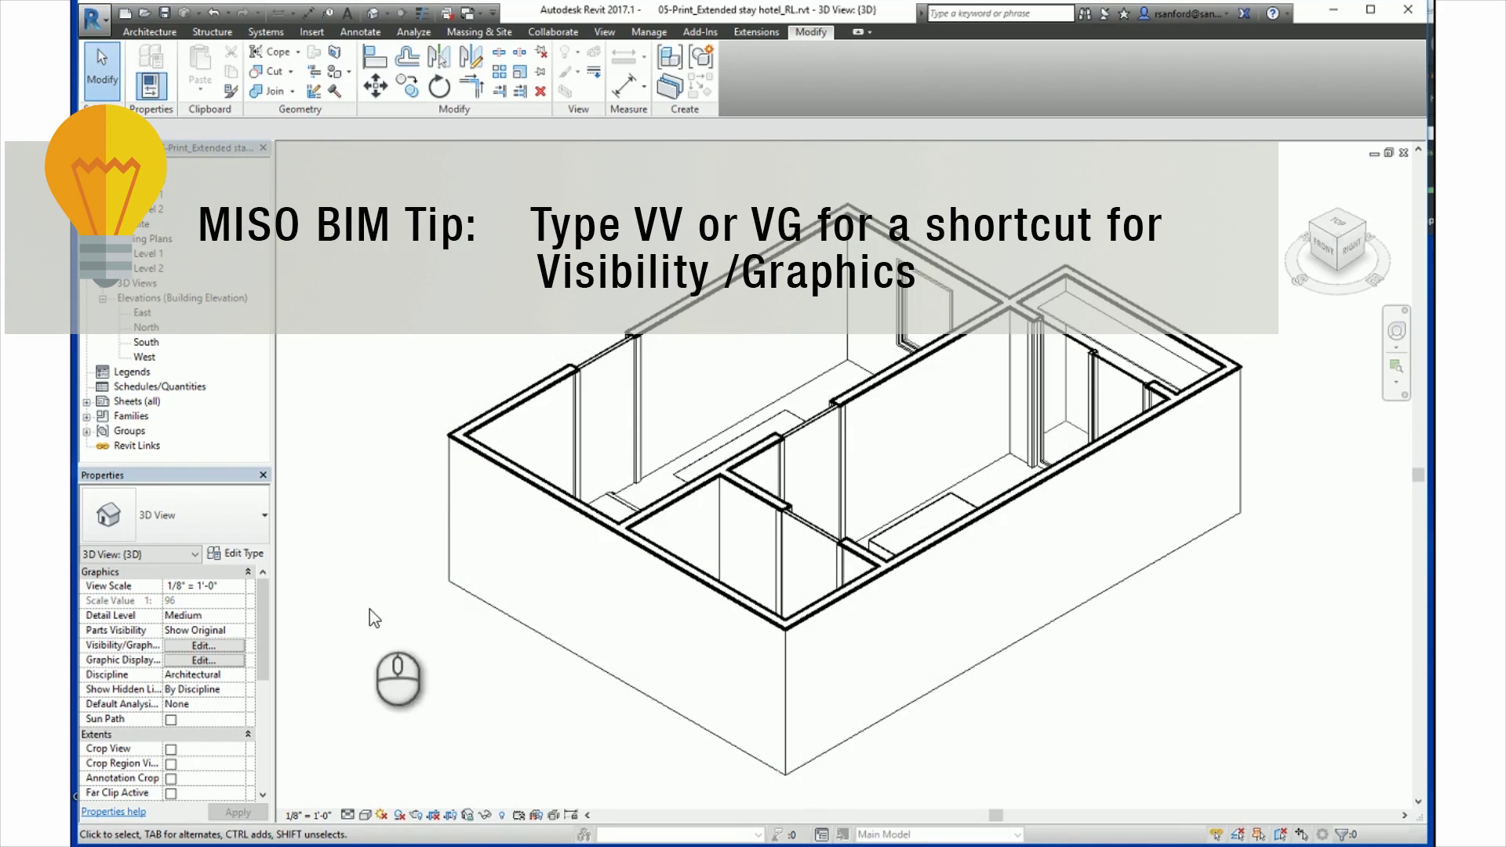
- Set the 3D view's detail level to Coarse and inspect the cut walls
{"action": "left_click", "coordinate": [348, 814]}
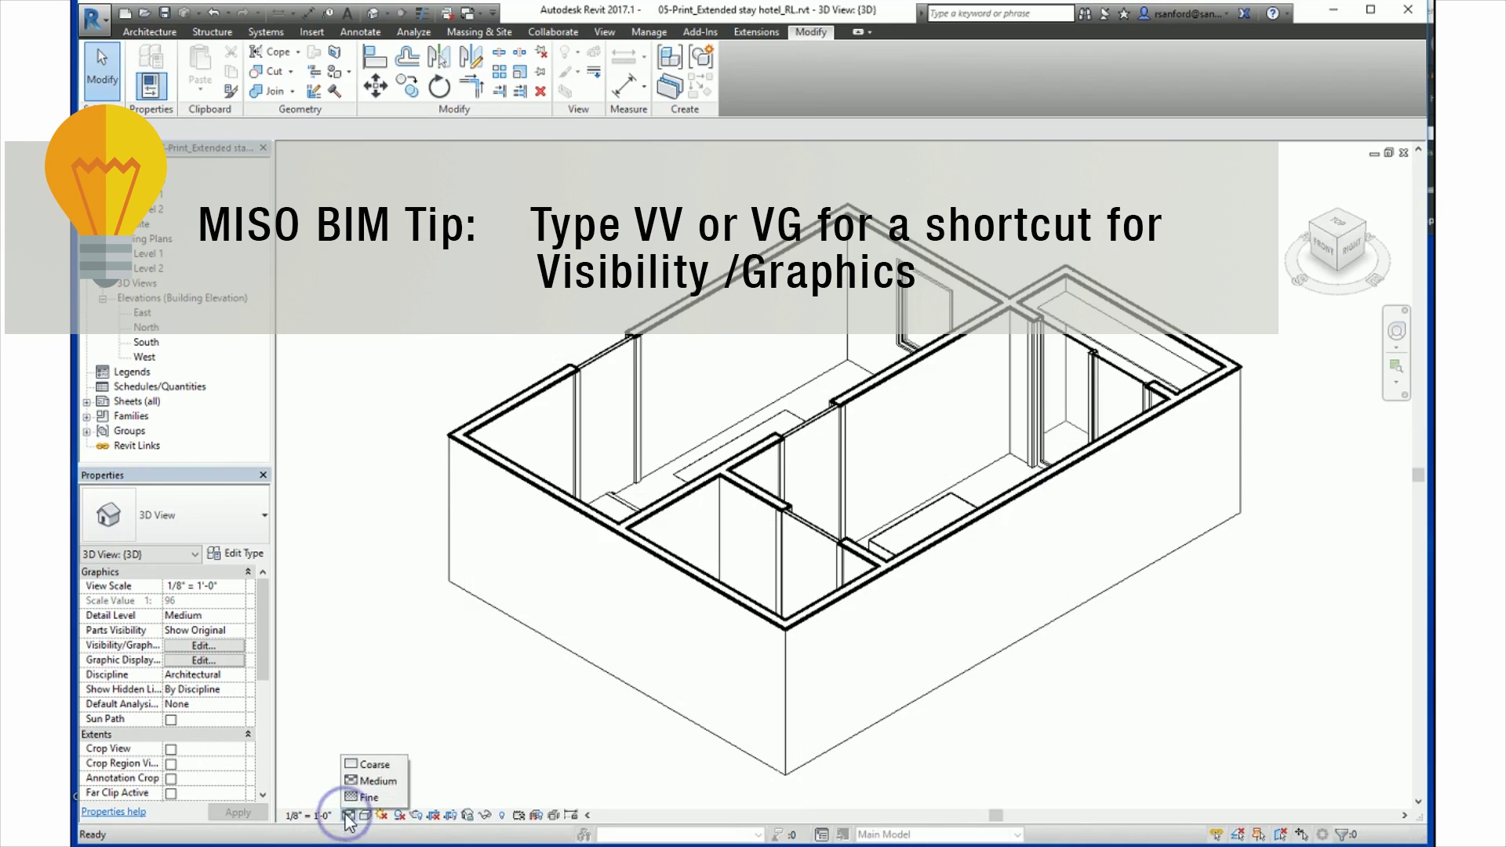
{"action": "left_click", "coordinate": [369, 764]}
{"action": "scroll", "coordinate": [390, 615], "scroll_direction": "up", "scroll_amount": 5}
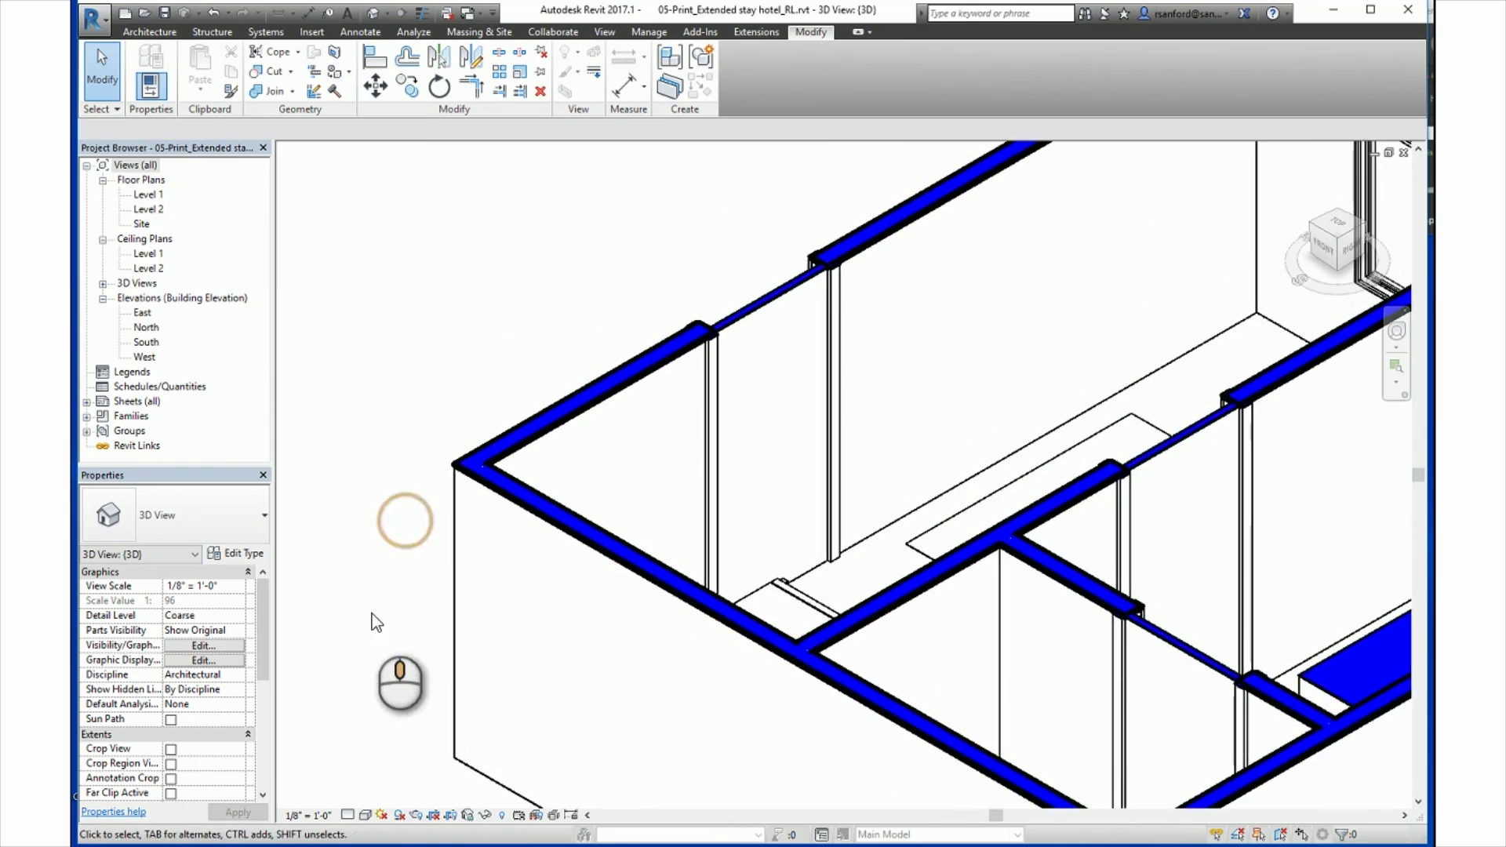
{"action": "scroll", "coordinate": [369, 678], "scroll_direction": "down", "scroll_amount": 3}
- Set the 3D view's detail level to Fine and inspect the wall lines up close
{"action": "left_click", "coordinate": [347, 814]}
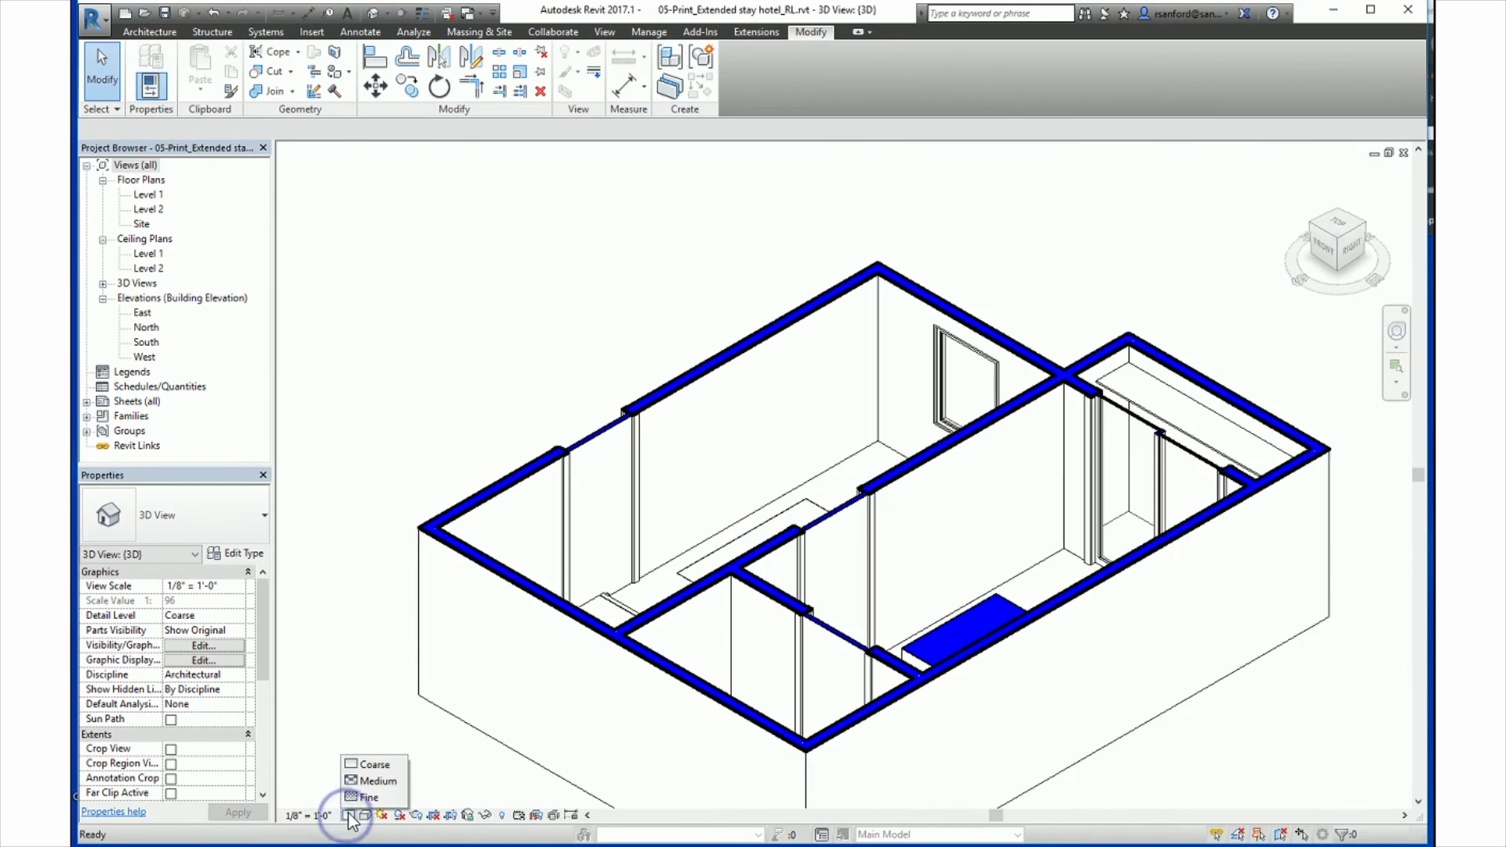
{"action": "left_click", "coordinate": [356, 798]}
{"action": "scroll", "coordinate": [406, 553], "scroll_direction": "up", "scroll_amount": 4}
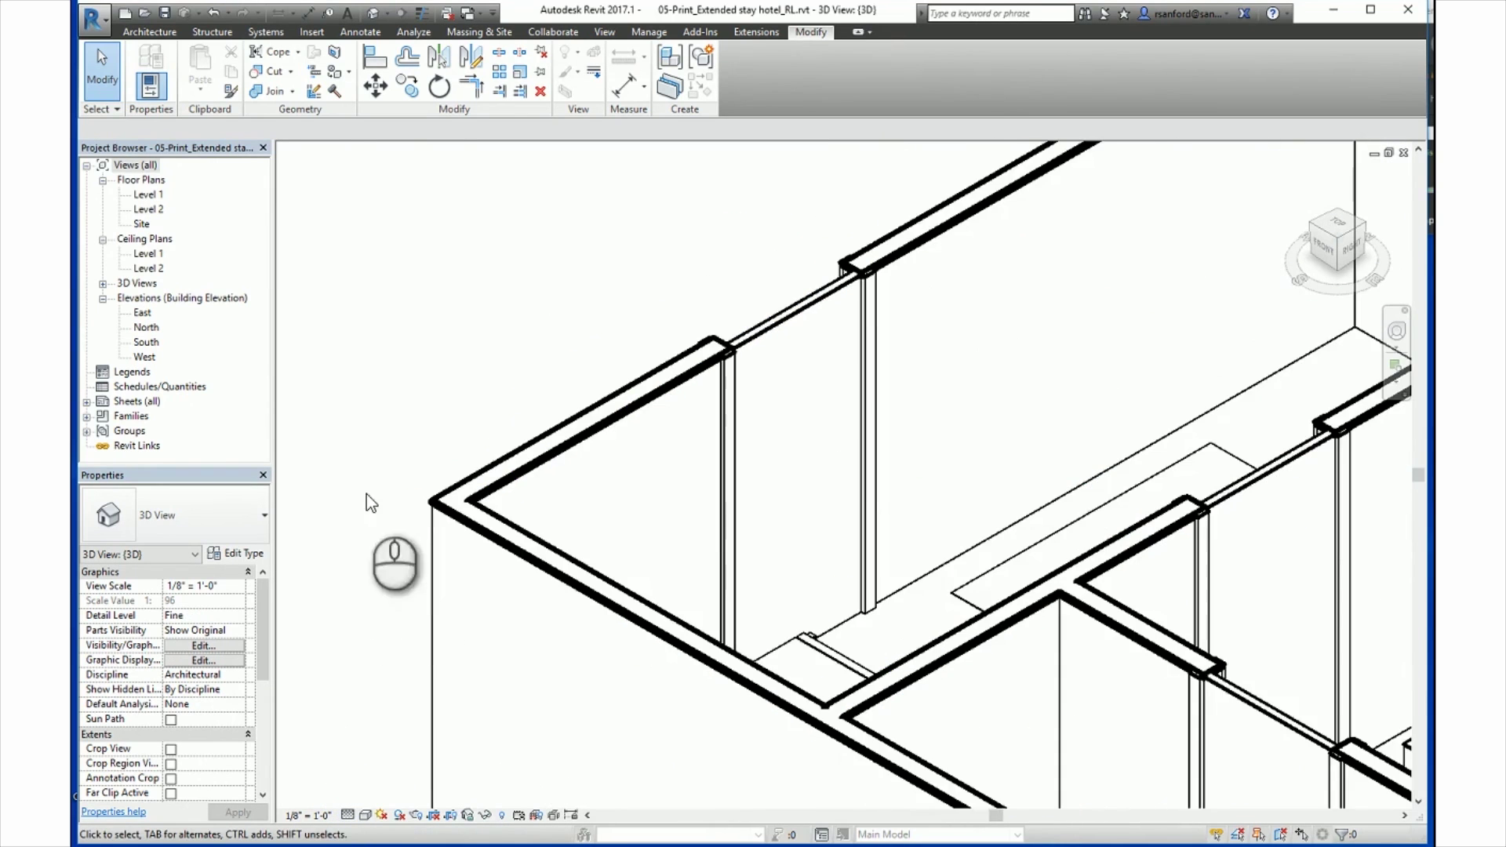
{"action": "scroll", "coordinate": [436, 486], "scroll_direction": "up", "scroll_amount": 5}
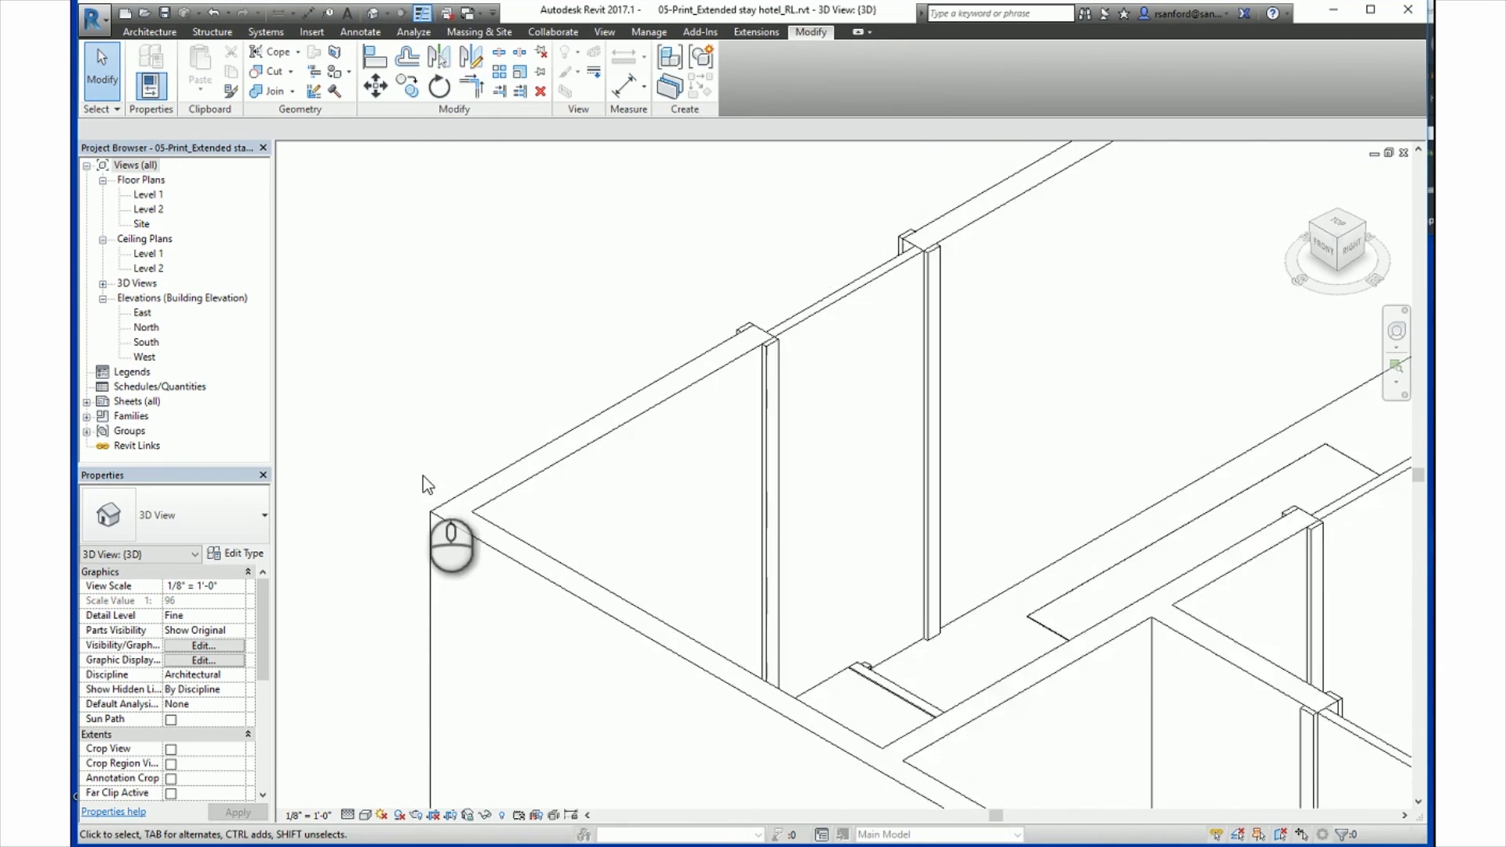
- Show the whole model at Coarse detail level for comparison, and set the 3D view's detail level to Medium
{"action": "scroll", "coordinate": [398, 480], "scroll_direction": "down", "scroll_amount": 2}
{"action": "left_click", "coordinate": [347, 814]}
{"action": "left_click", "coordinate": [352, 764]}
{"action": "scroll", "coordinate": [353, 600], "scroll_direction": "down", "scroll_amount": 5}
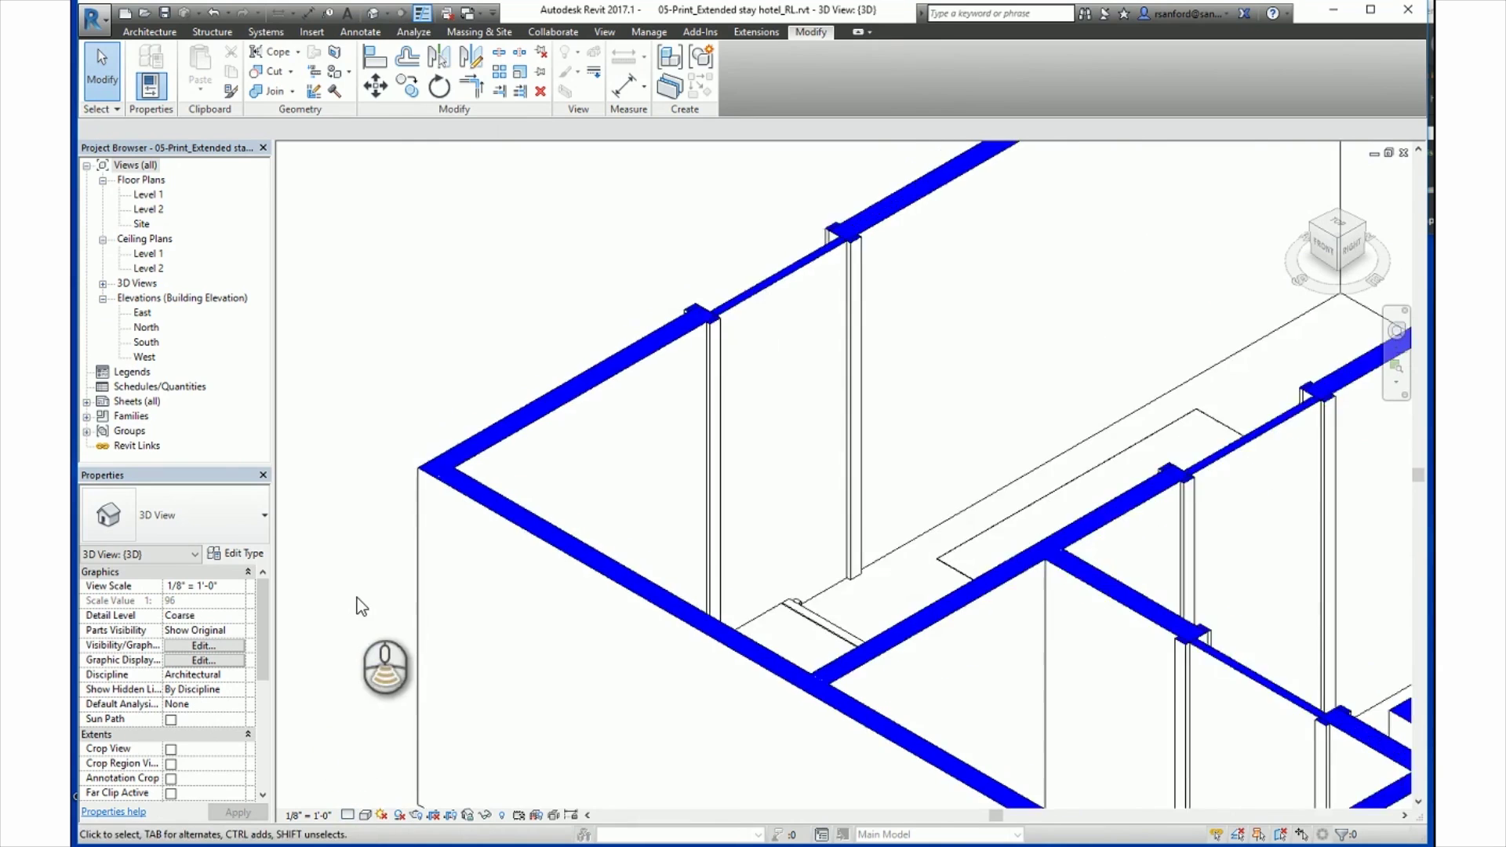
{"action": "middle_click_drag", "start_coordinate": [375, 527], "coordinate": [367, 528]}
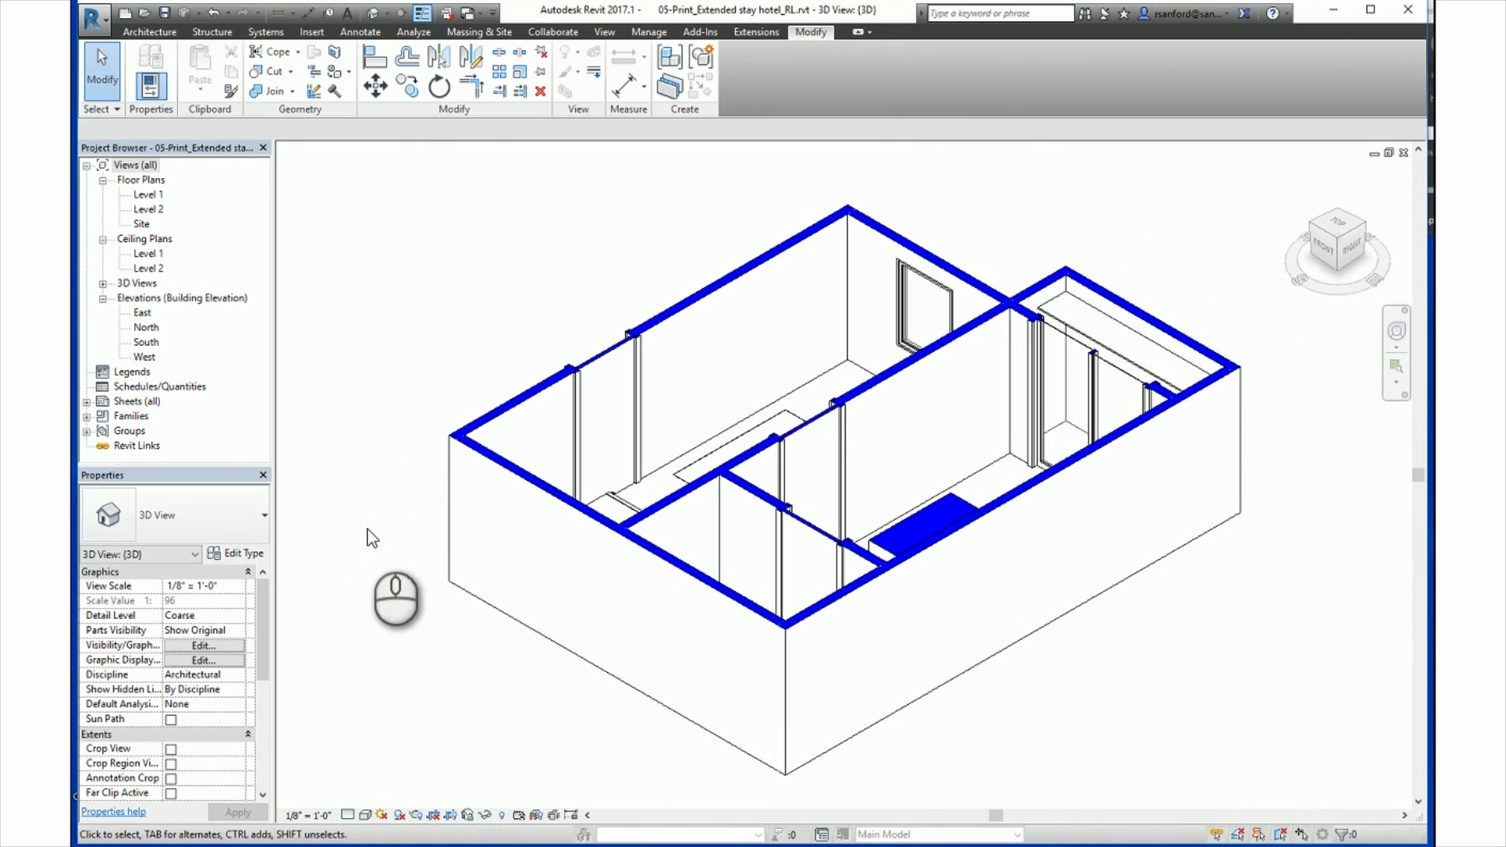
{"action": "left_click", "coordinate": [348, 814]}
{"action": "left_click", "coordinate": [353, 780]}
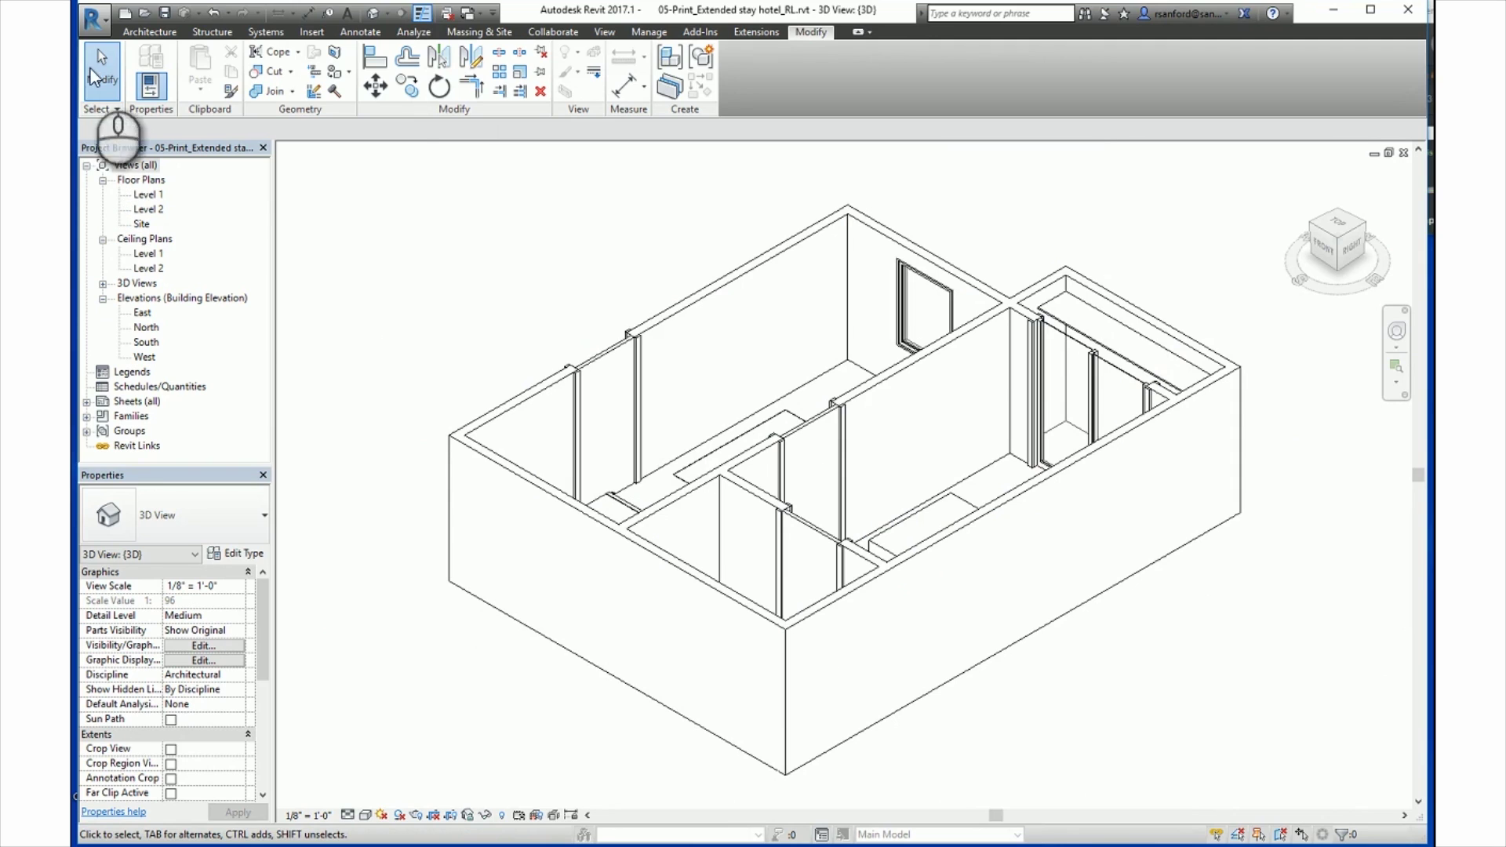
- Start a DWG export of the model and limit it to the current view/sheet only
{"action": "left_click", "coordinate": [93, 19]}
{"action": "mouse_move", "coordinate": [121, 247]}
{"action": "mouse_move", "coordinate": [313, 83]}
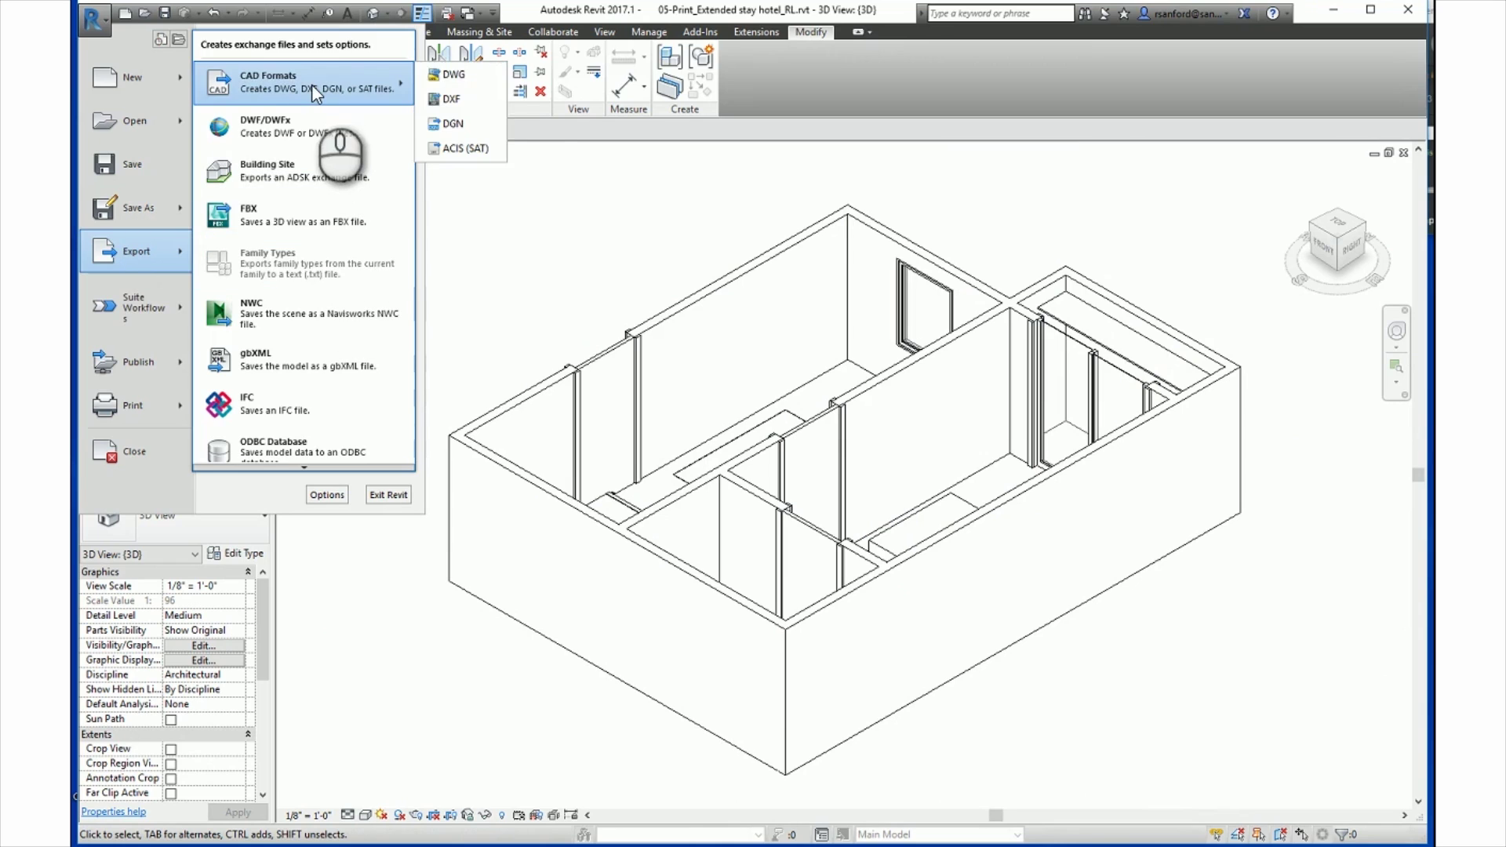
{"action": "left_click", "coordinate": [467, 76]}
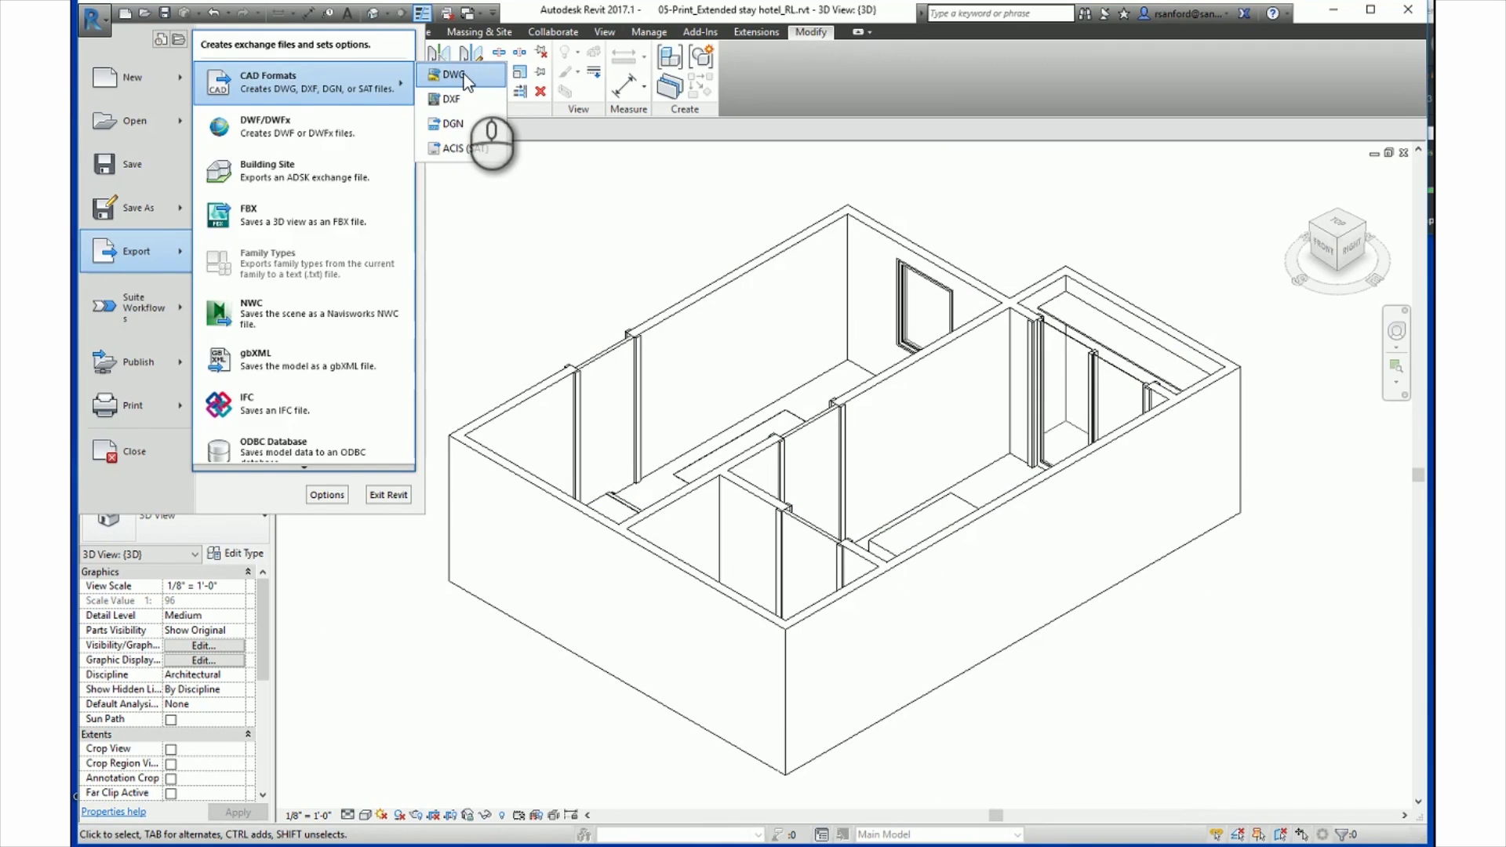
{"action": "left_click", "coordinate": [467, 77]}
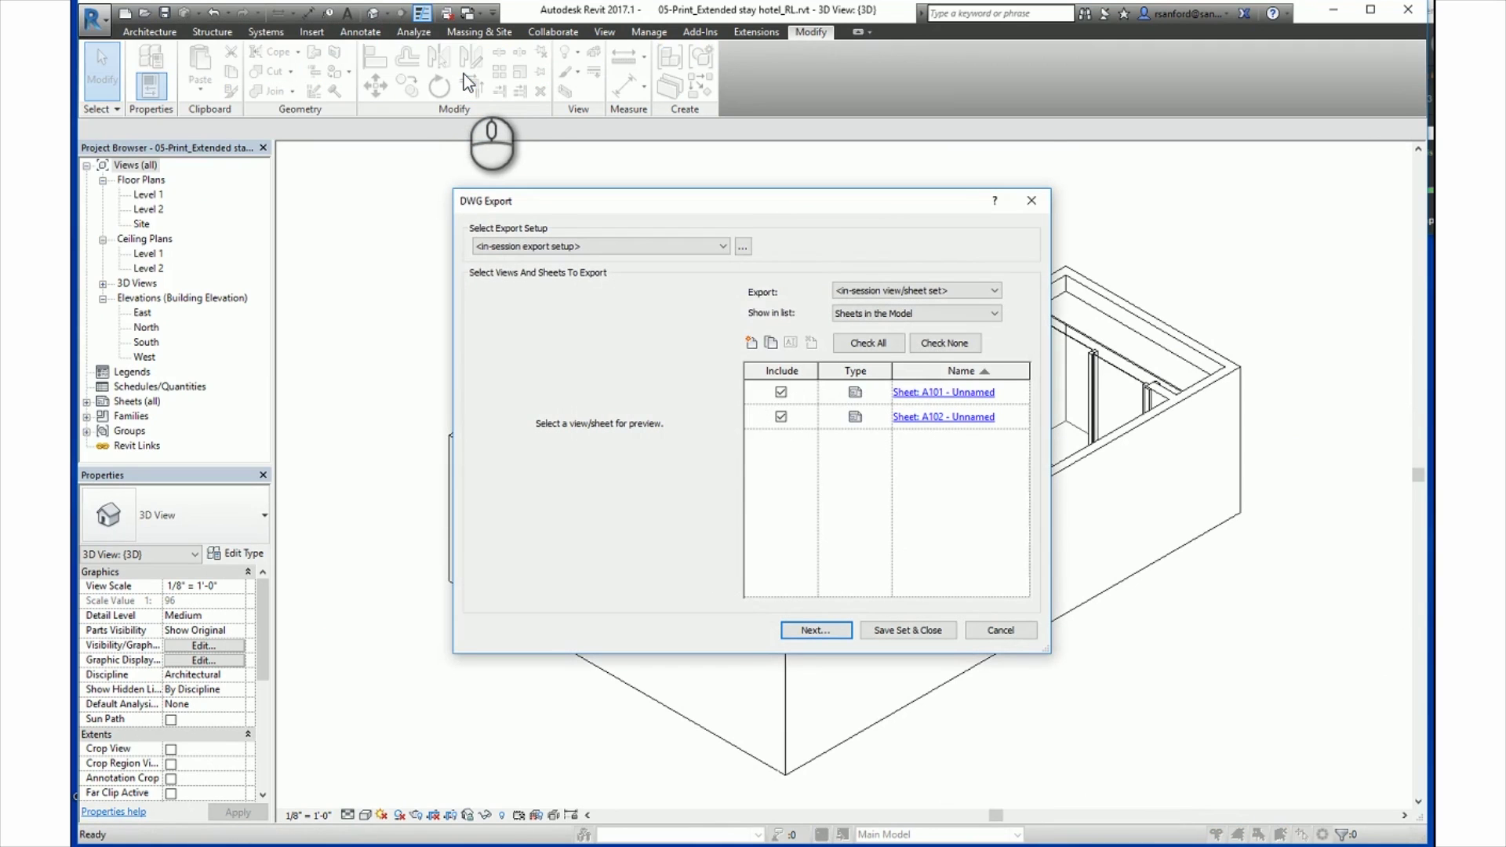
{"action": "left_click", "coordinate": [855, 290]}
{"action": "left_click", "coordinate": [855, 302]}
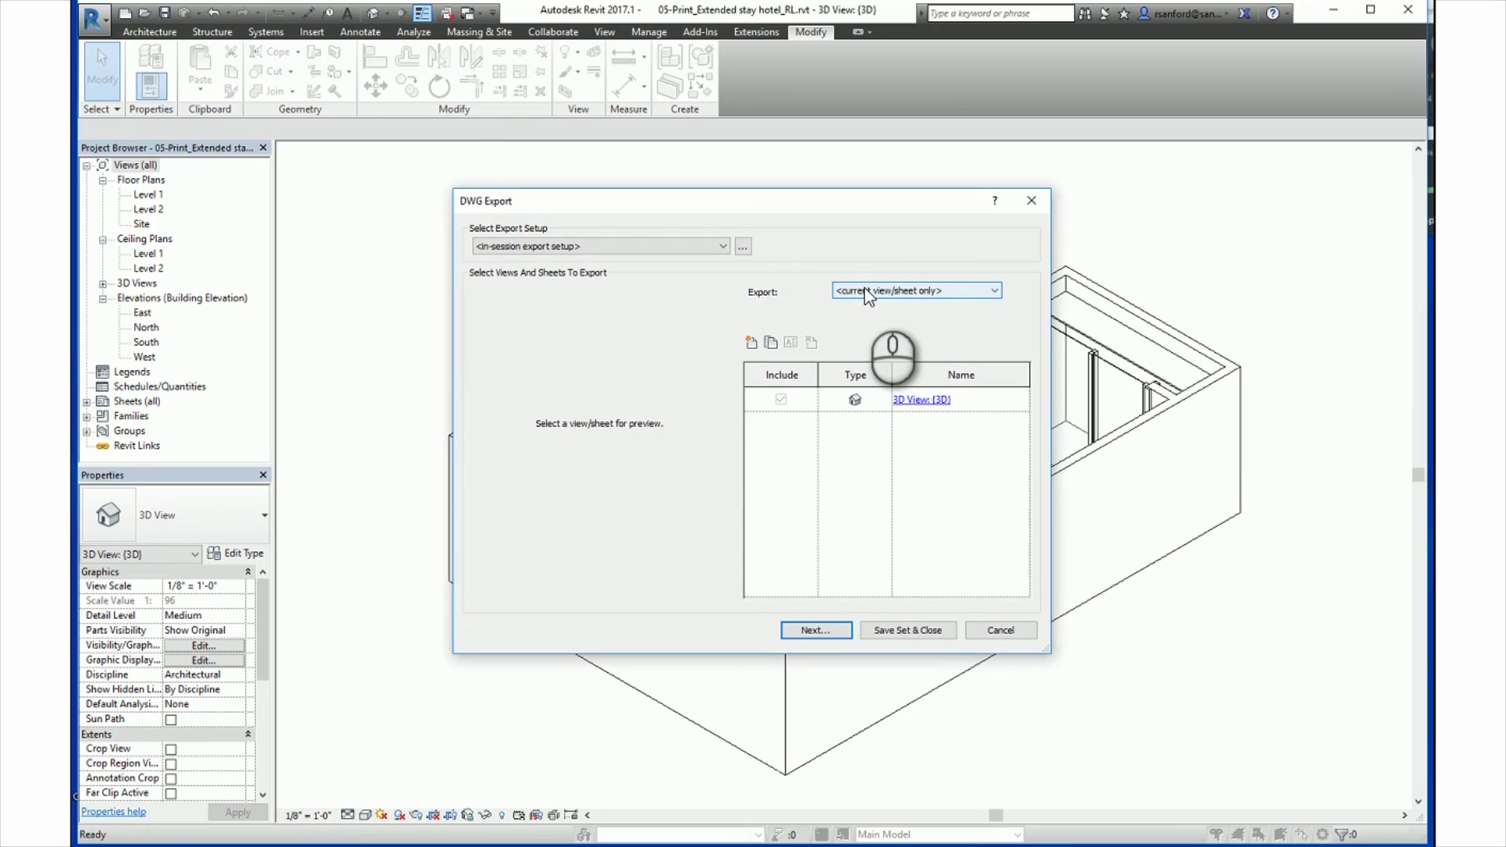
- Switch the DWG export to the in-session view/sheet set and list the sheets in the model
{"action": "left_click", "coordinate": [875, 291]}
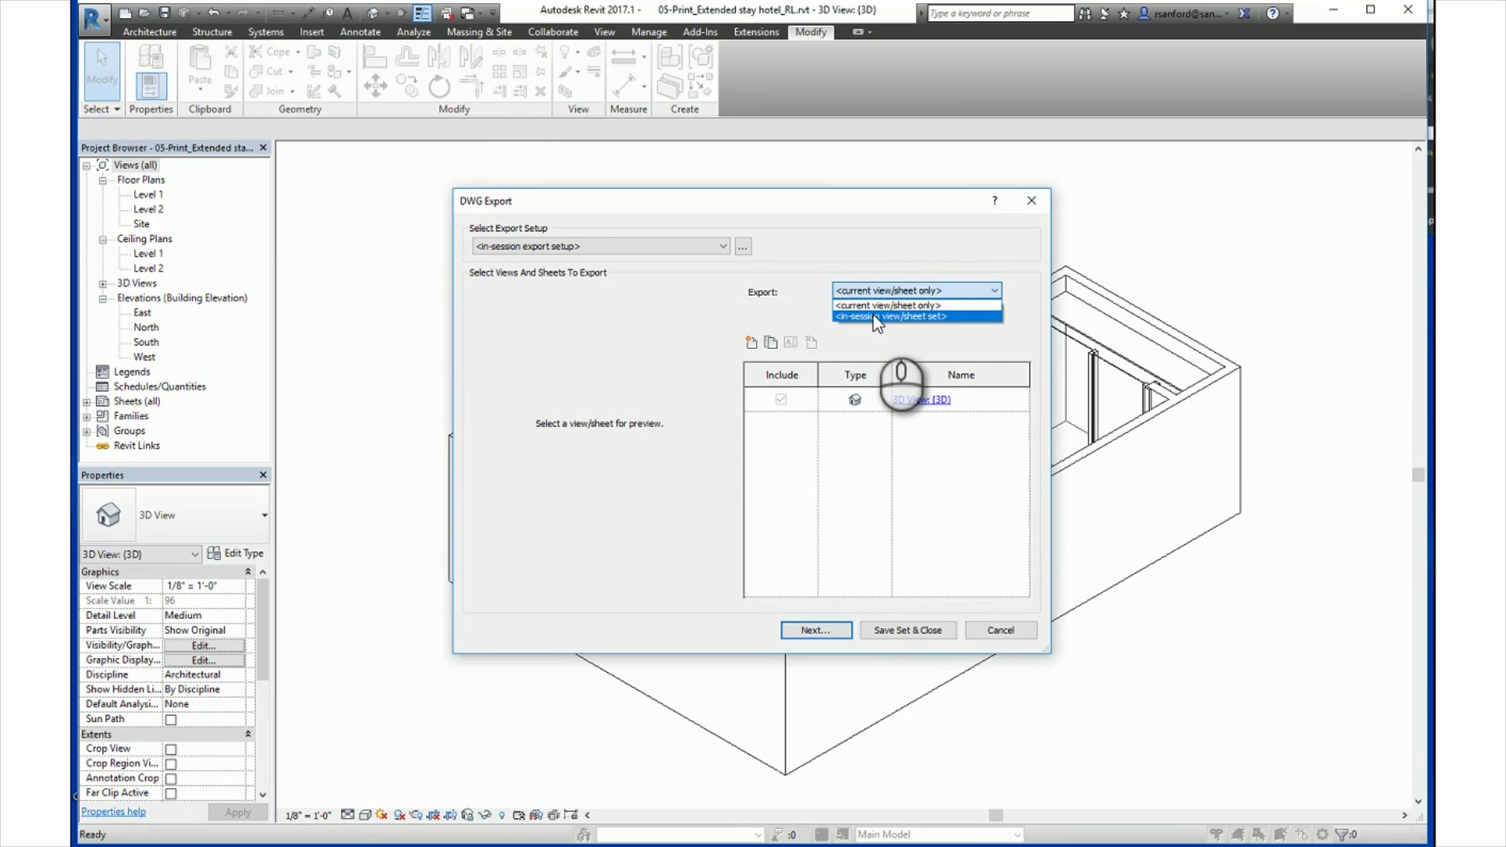
{"action": "left_click", "coordinate": [876, 316]}
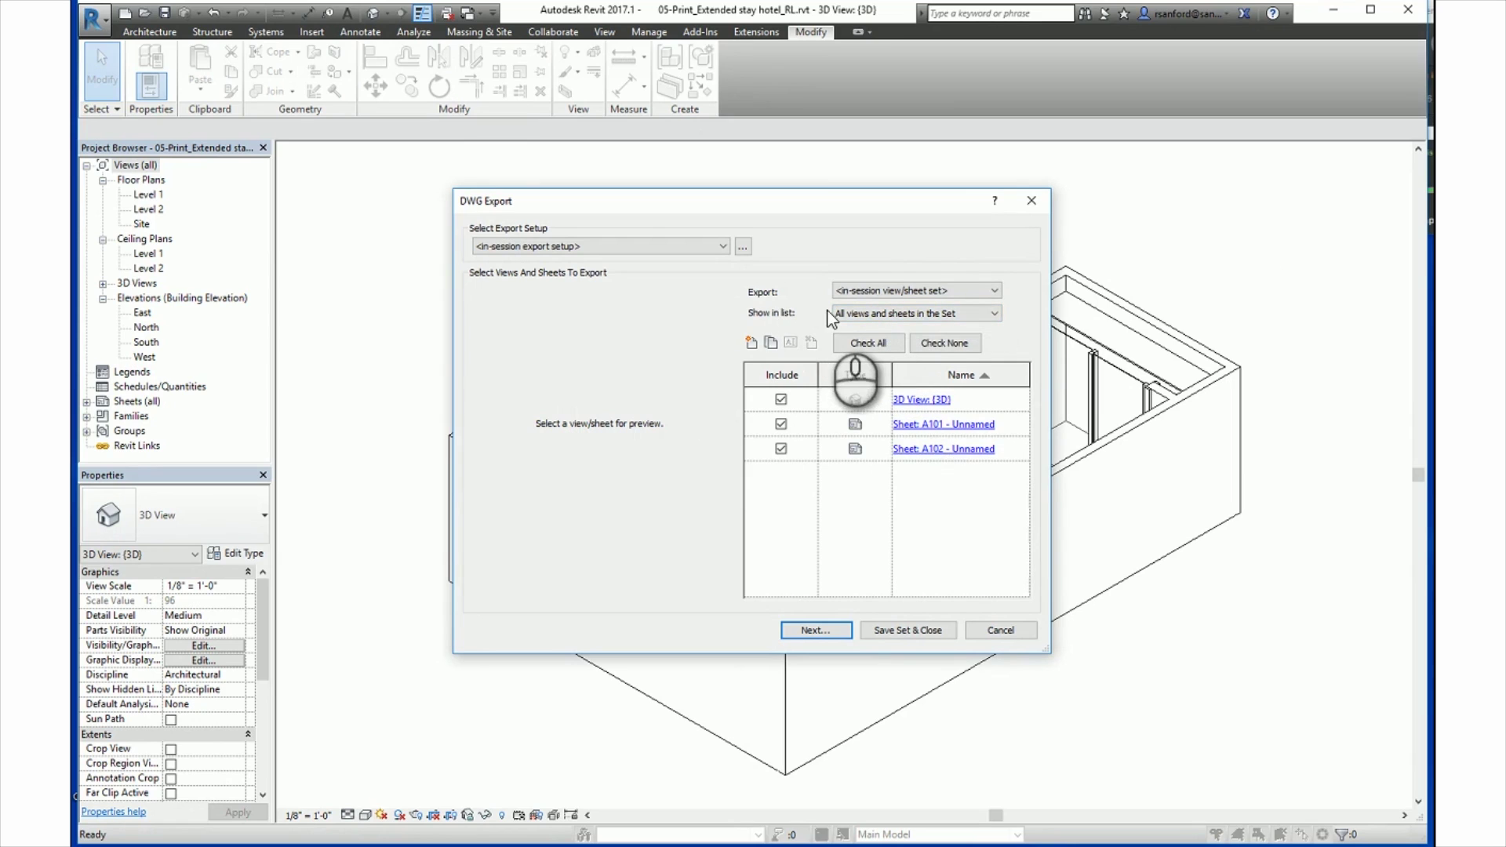
{"action": "left_click", "coordinate": [890, 316]}
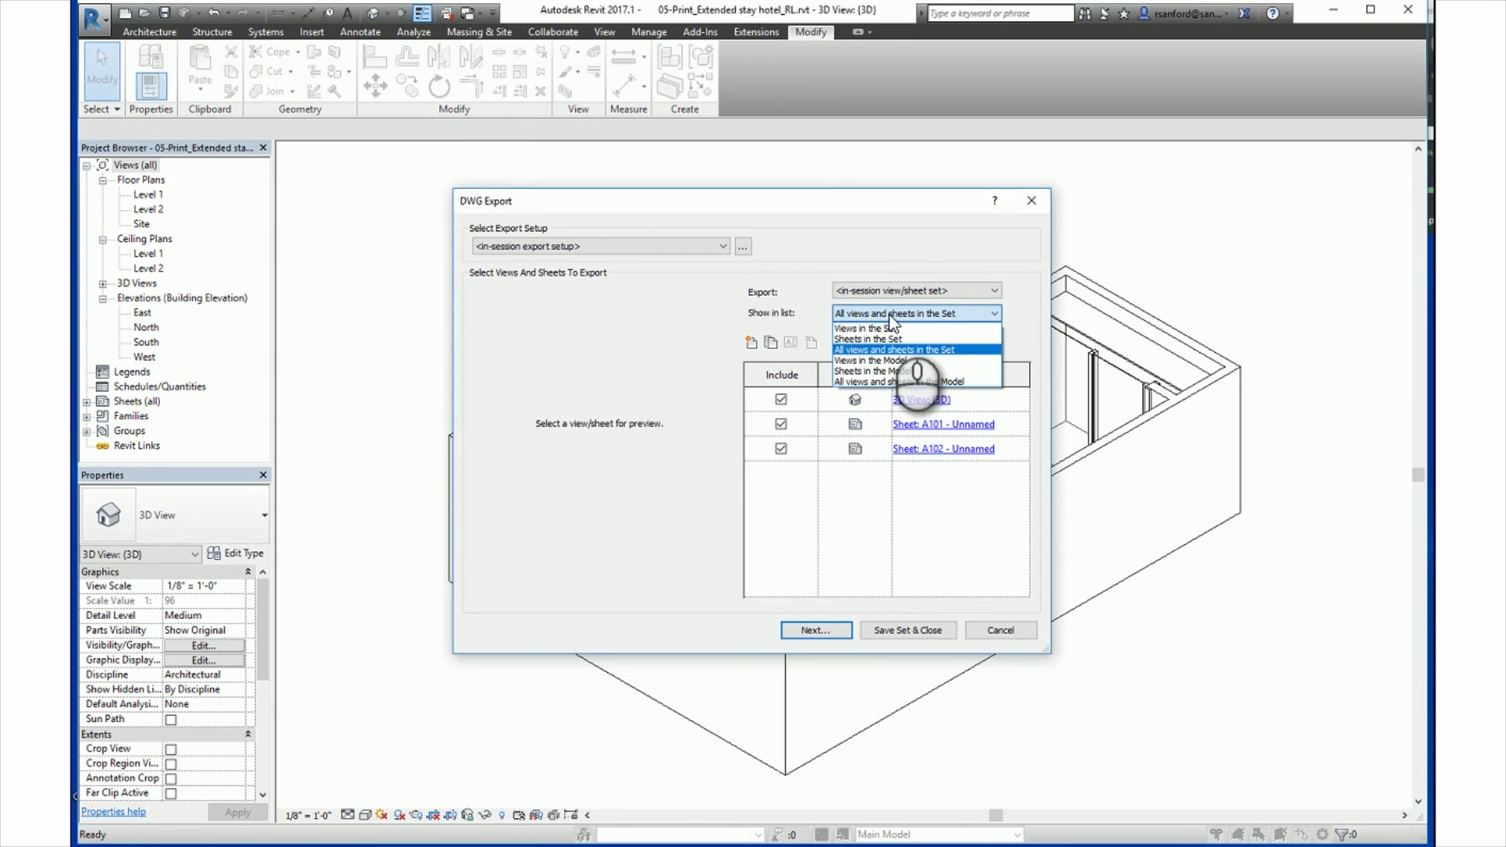
{"action": "left_click", "coordinate": [876, 373]}
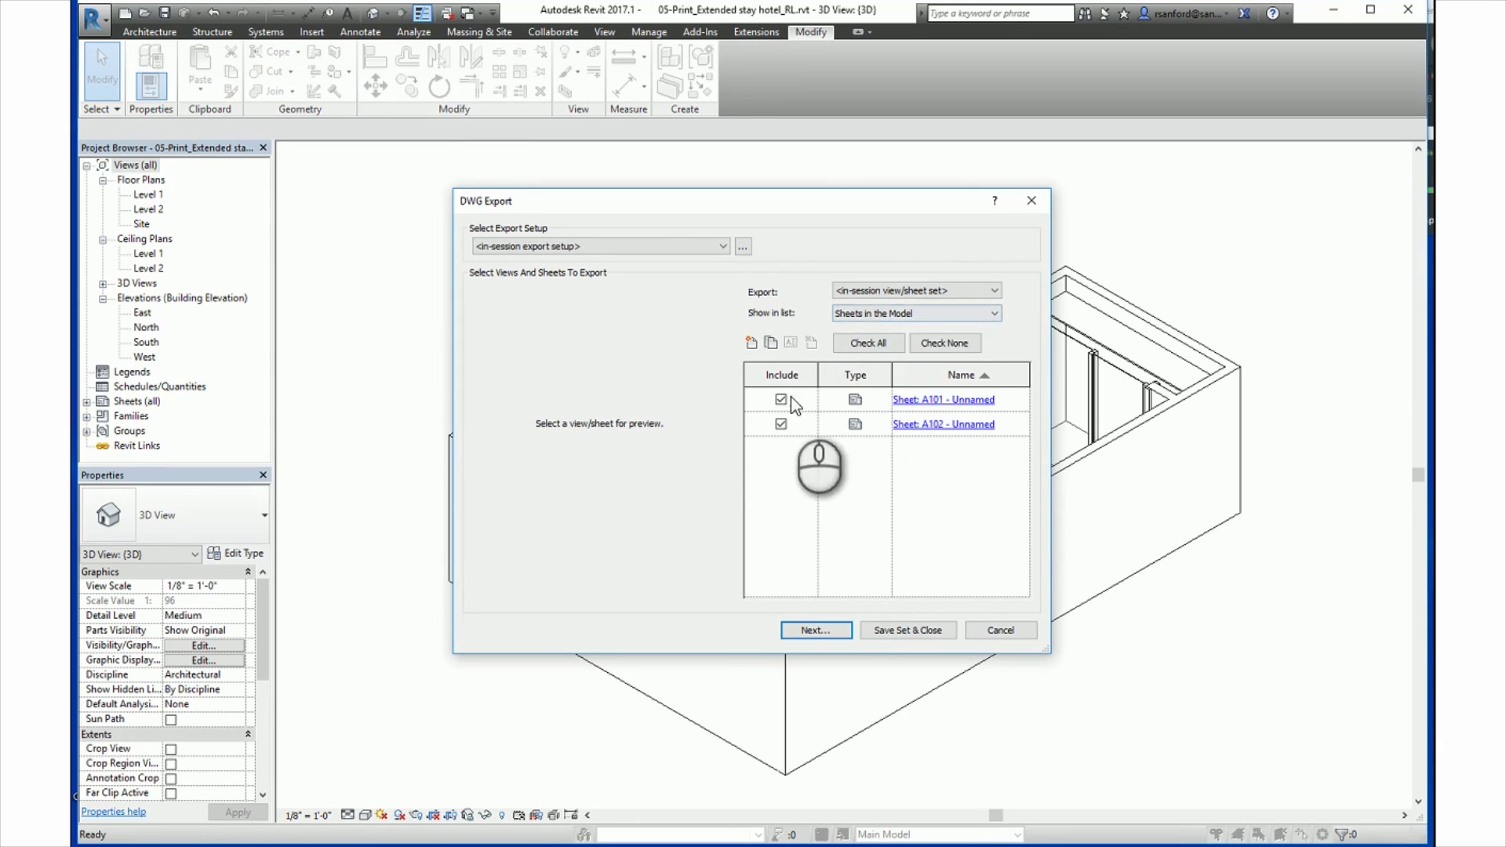
- List all views in the model in the DWG export and look through them
{"action": "left_click", "coordinate": [901, 317]}
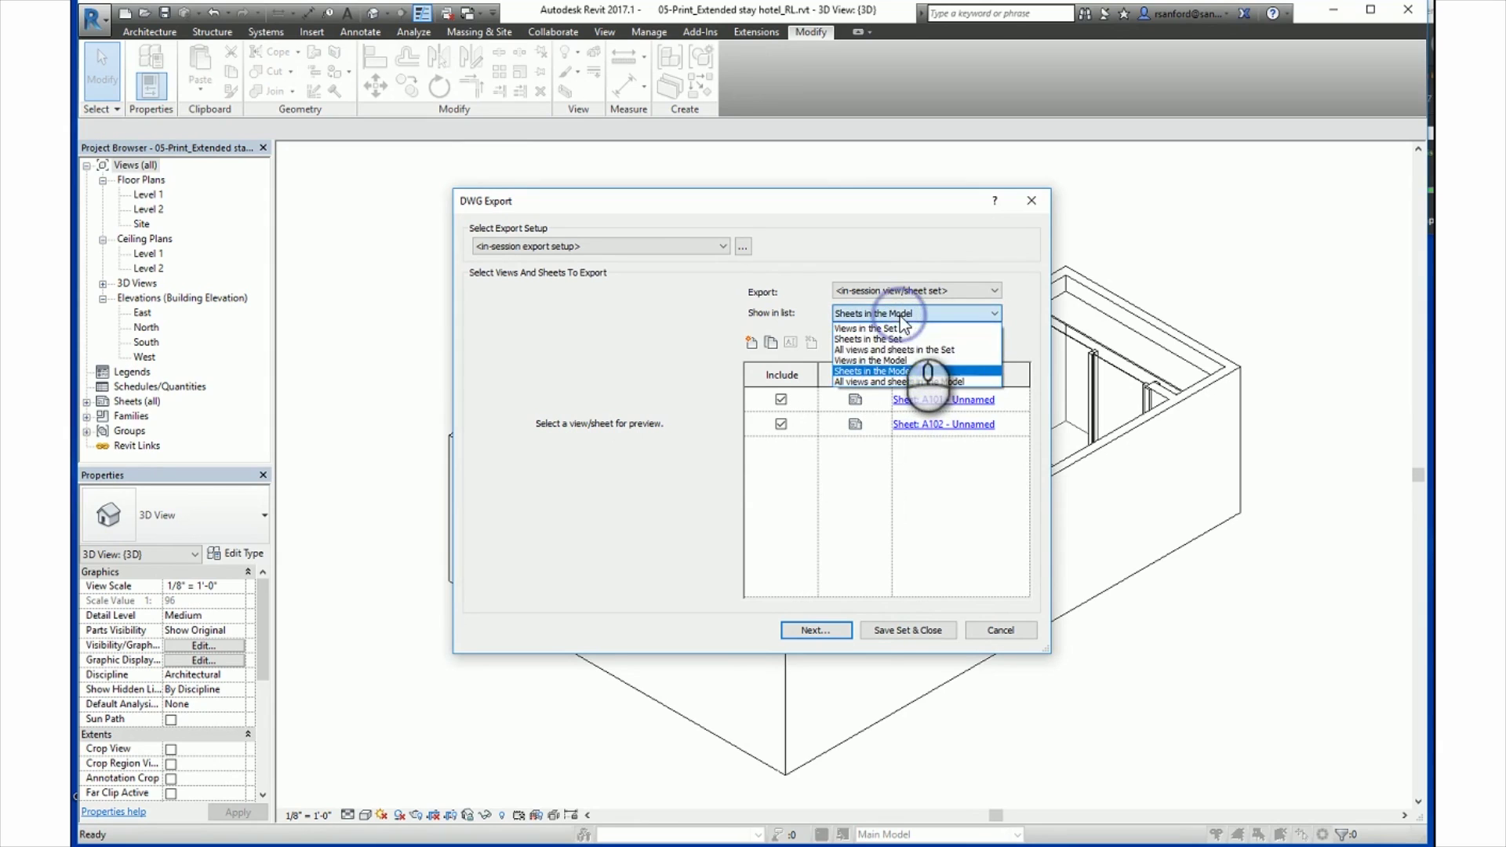
{"action": "left_click", "coordinate": [886, 361]}
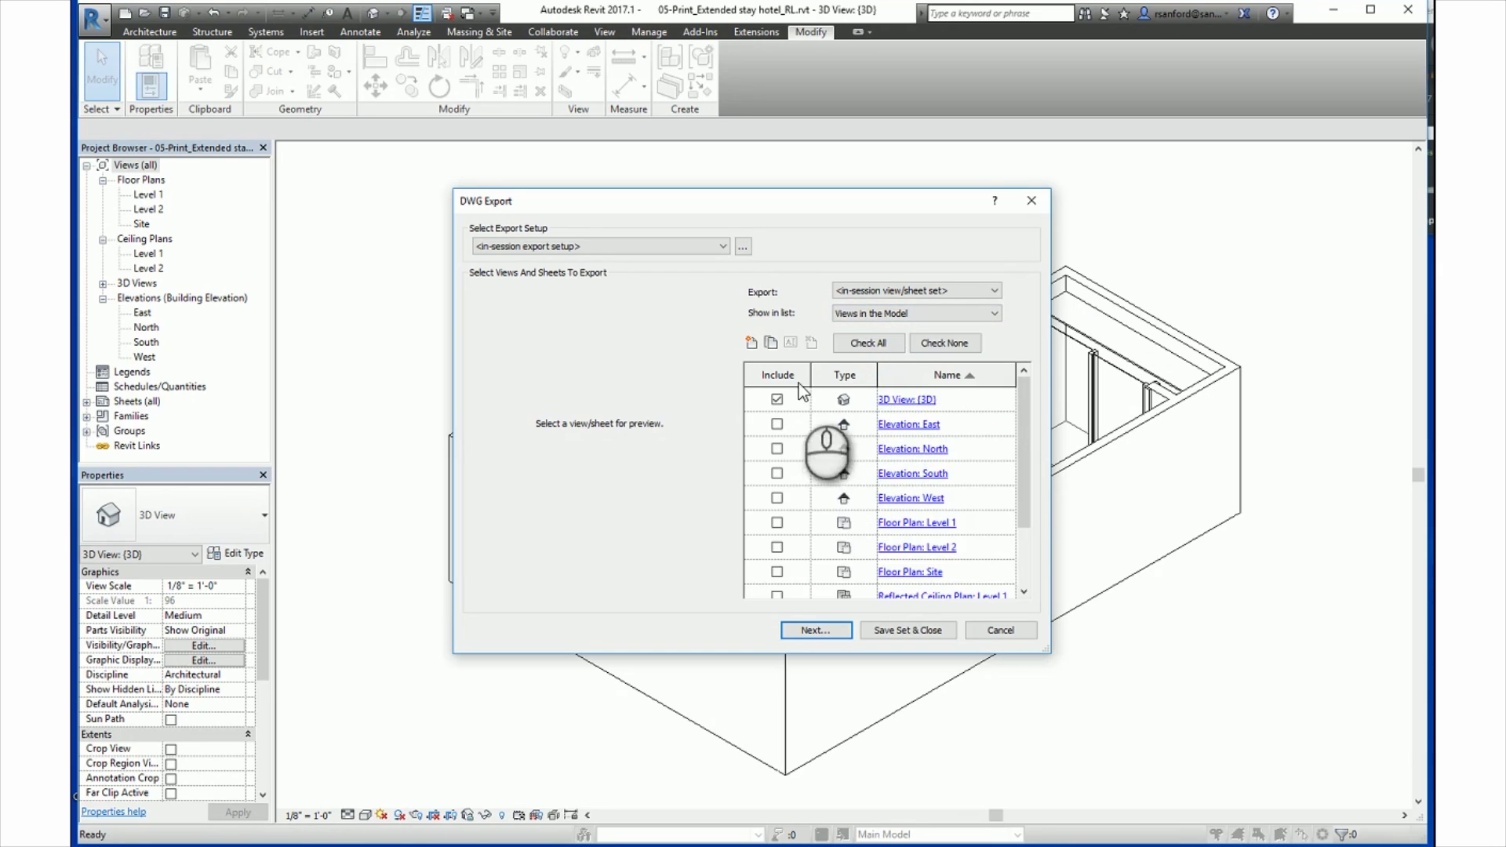
{"action": "scroll", "coordinate": [795, 517], "scroll_direction": "down", "scroll_amount": 1}
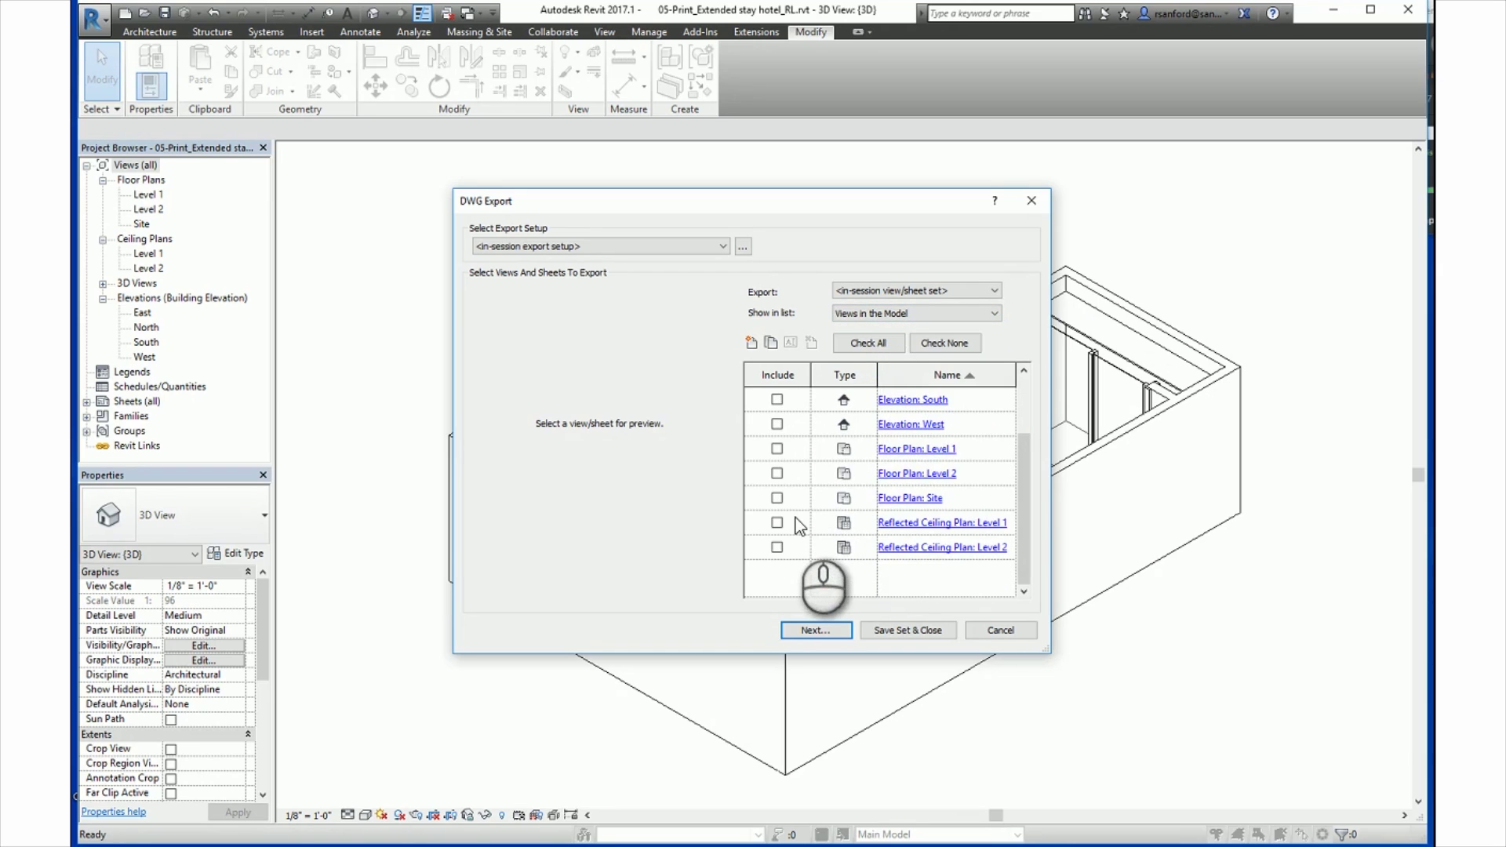
{"action": "scroll", "coordinate": [796, 518], "scroll_direction": "up", "scroll_amount": 1}
- List the sheets in the model again, proceed to the target folder settings and cancel the DWG export
{"action": "left_click", "coordinate": [843, 314]}
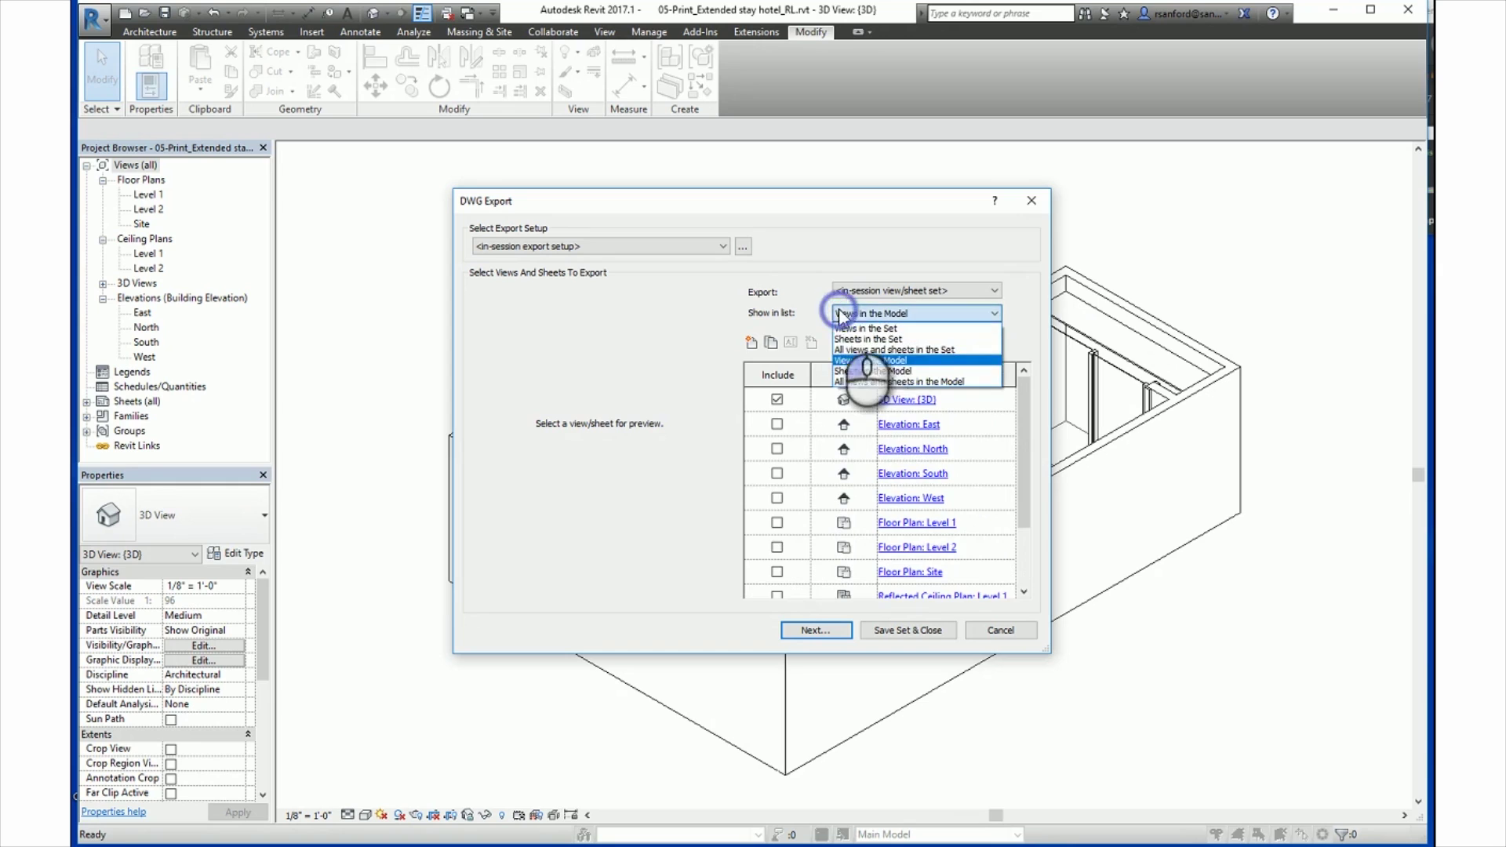
{"action": "left_click", "coordinate": [858, 371]}
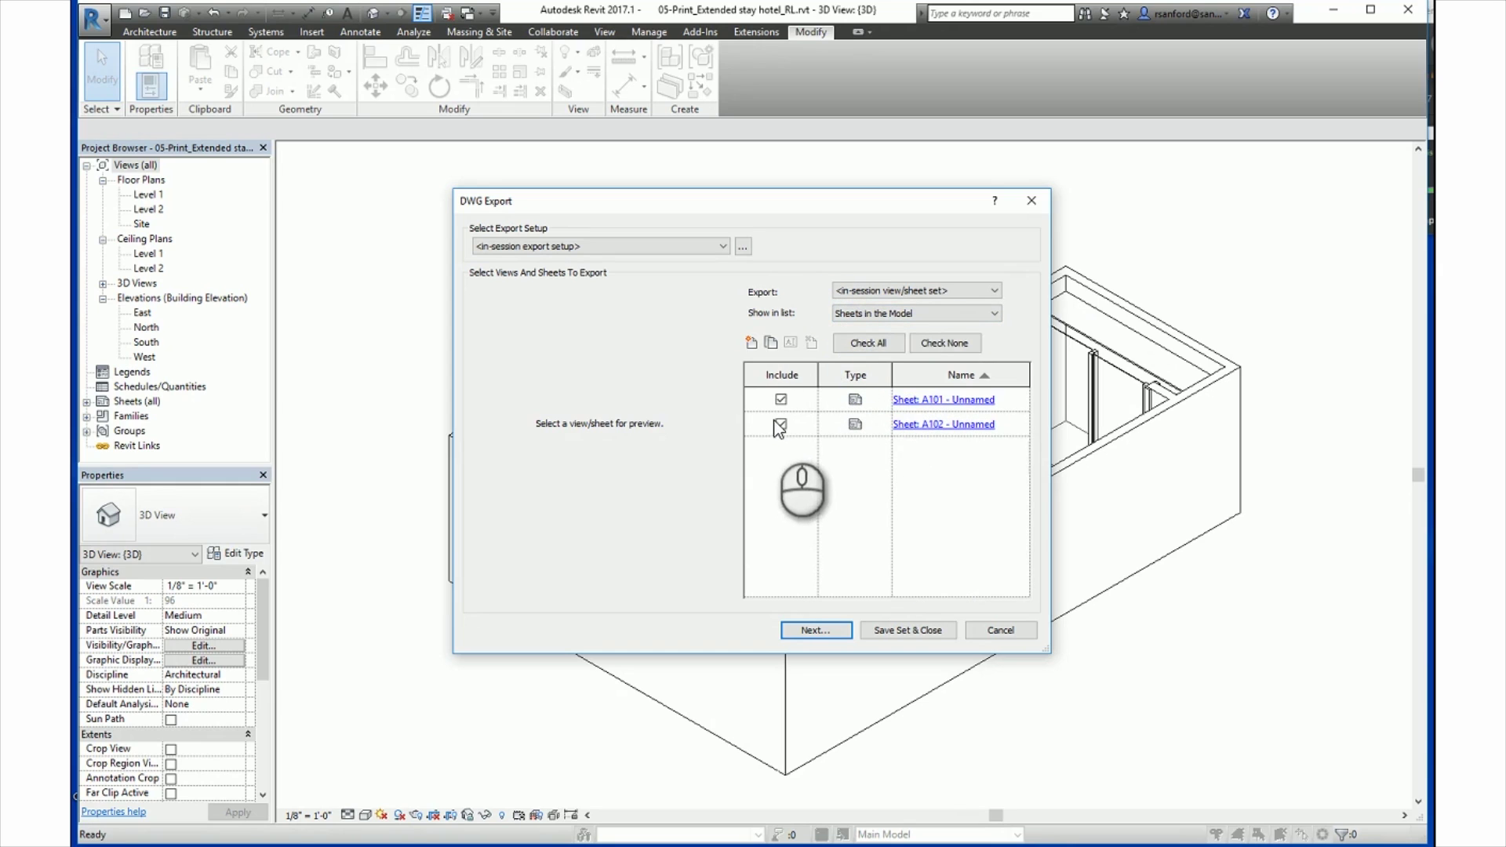
{"action": "left_click", "coordinate": [813, 630]}
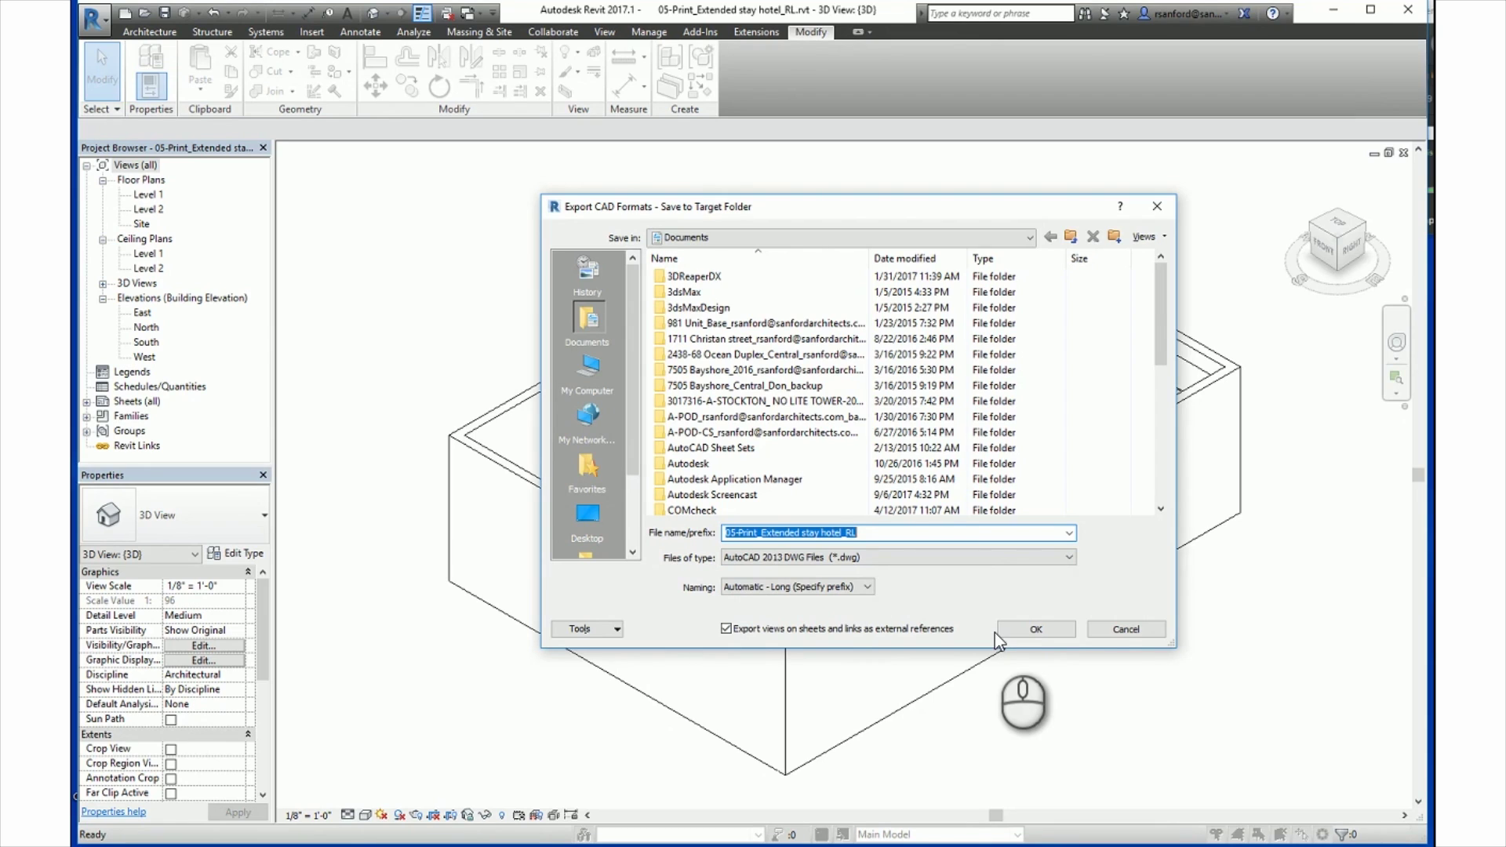
{"action": "left_click", "coordinate": [1111, 628]}
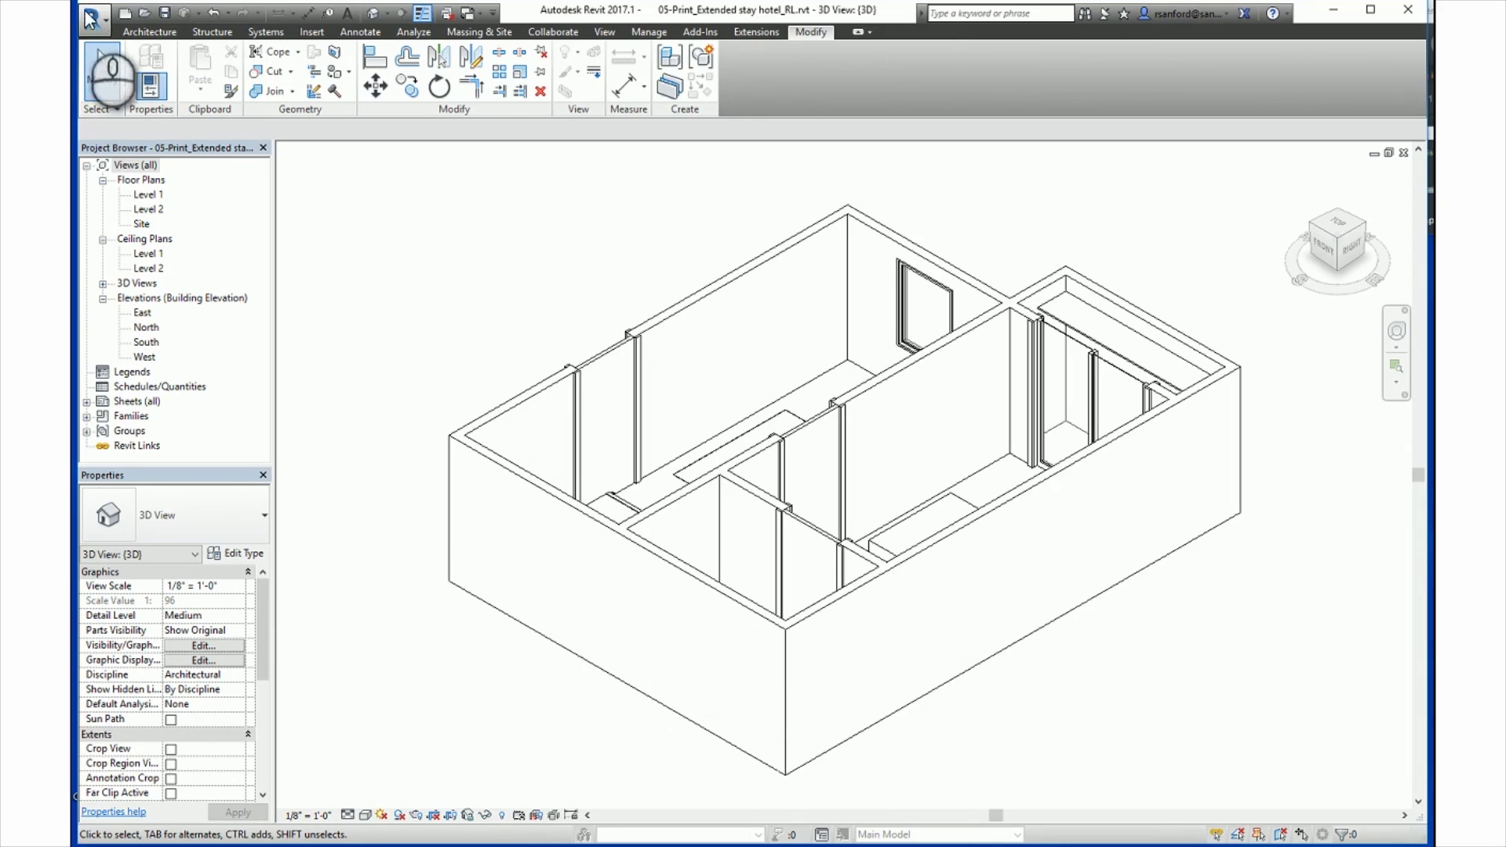
- Open the image export settings for the 3D view
{"action": "left_click", "coordinate": [100, 26]}
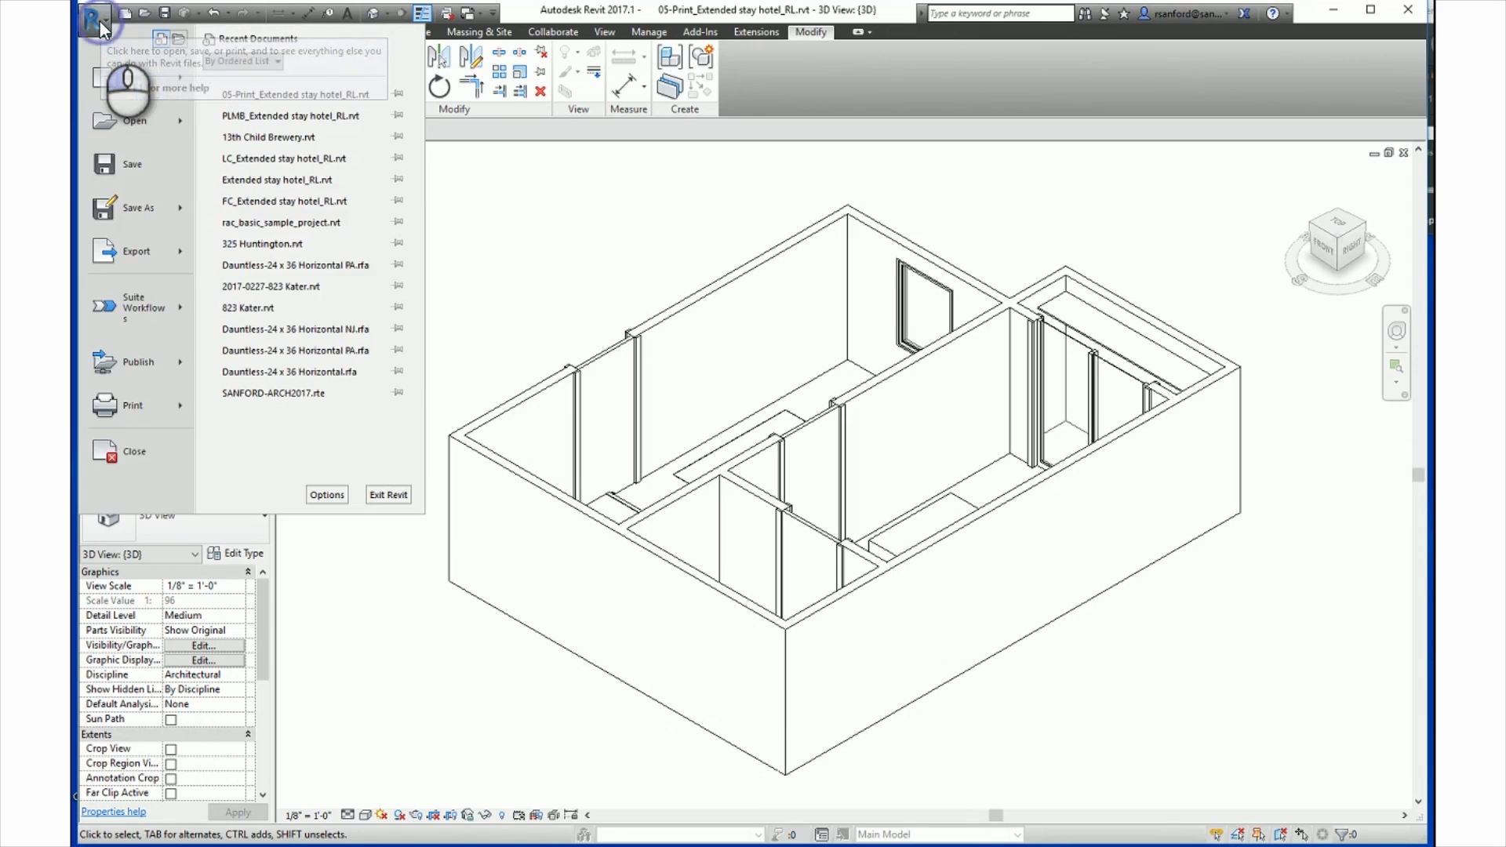
{"action": "left_click", "coordinate": [137, 251]}
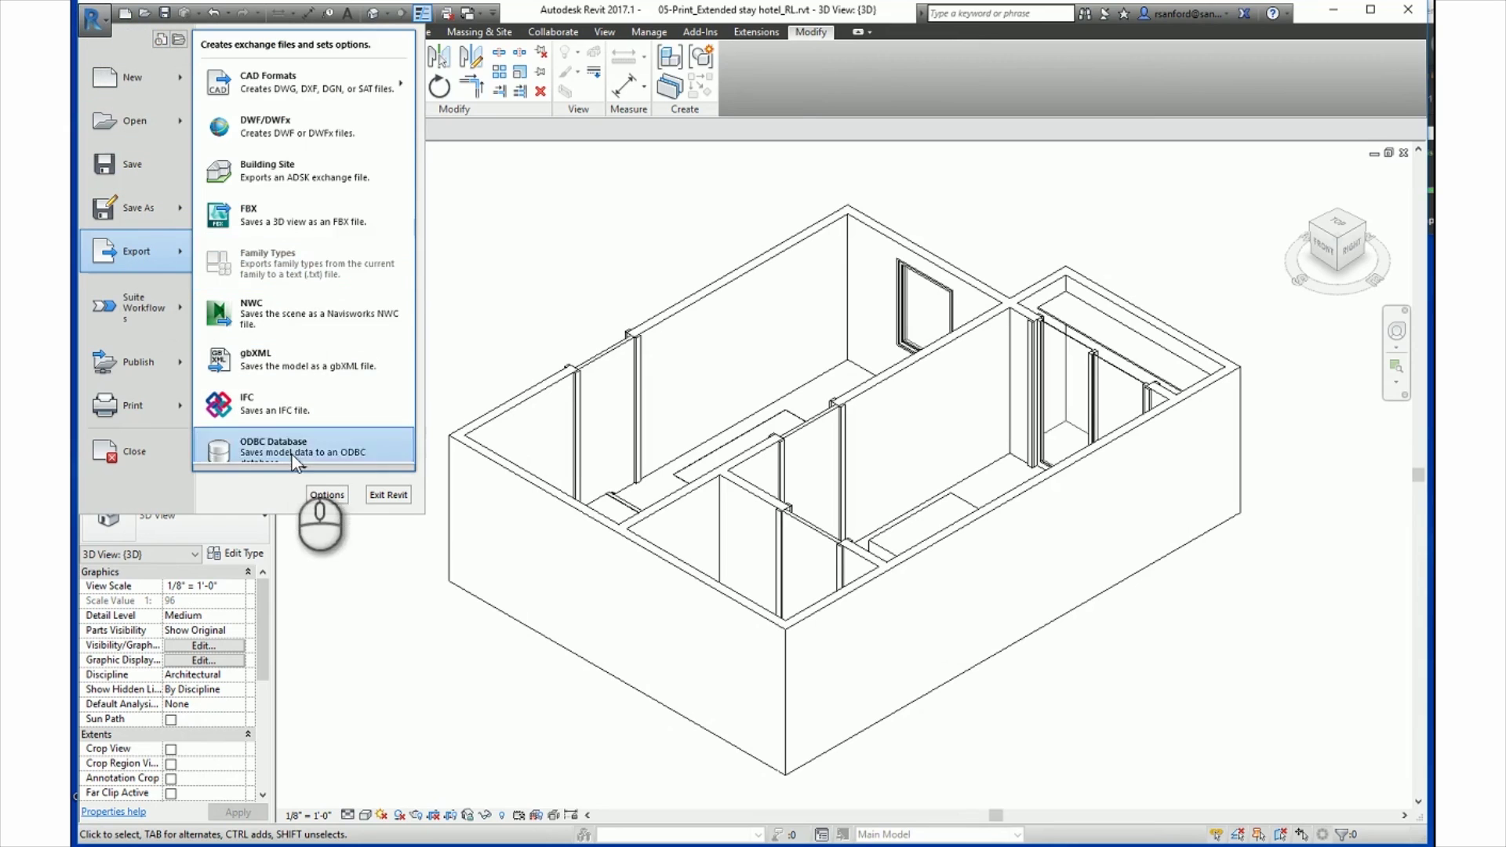
{"action": "scroll", "coordinate": [290, 469], "scroll_direction": "down", "scroll_amount": 2}
{"action": "mouse_move", "coordinate": [290, 353]}
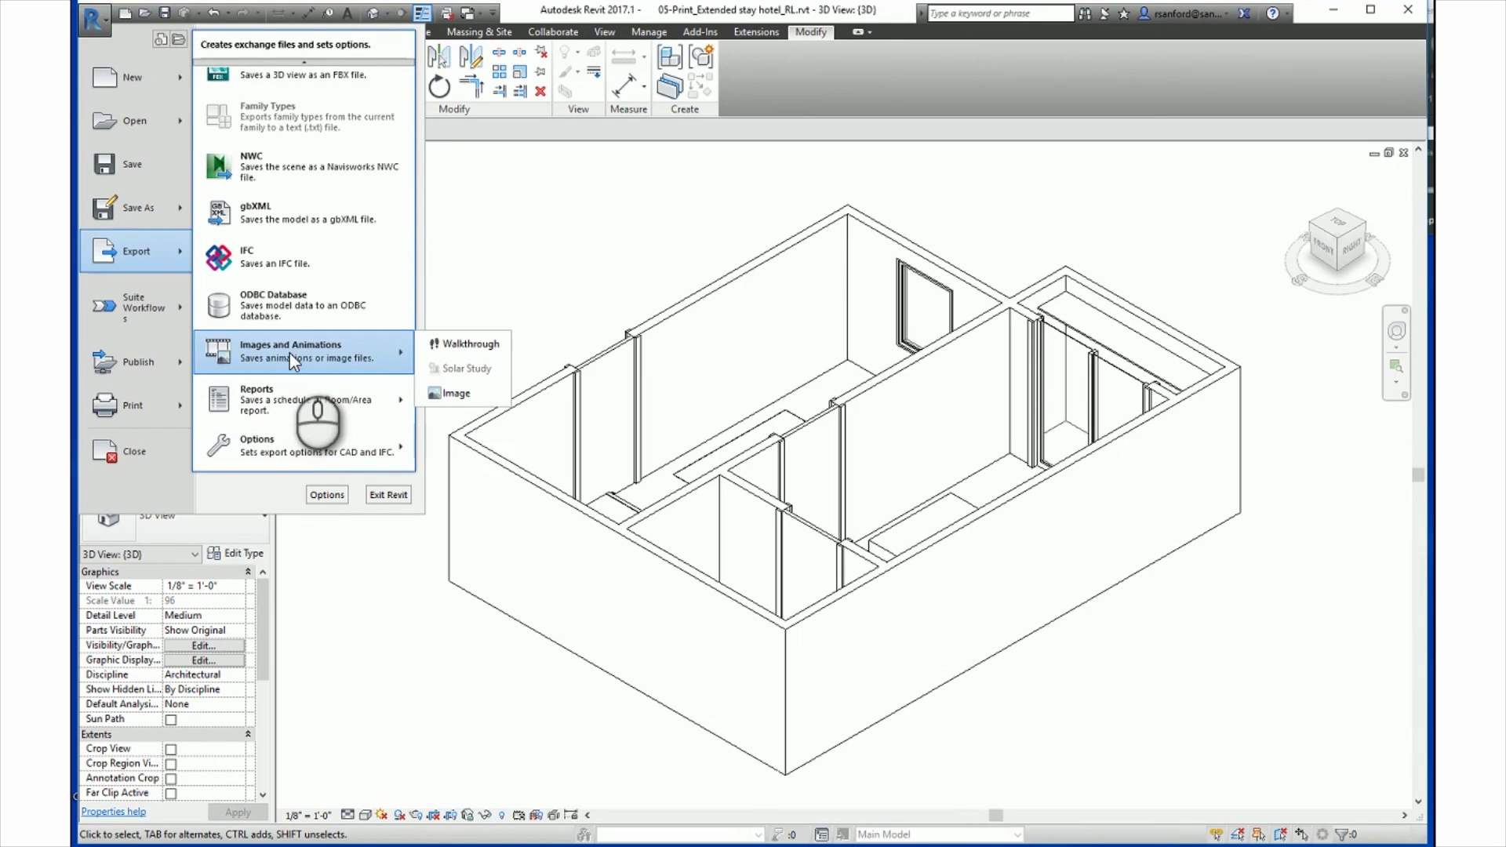
{"action": "left_click", "coordinate": [447, 395]}
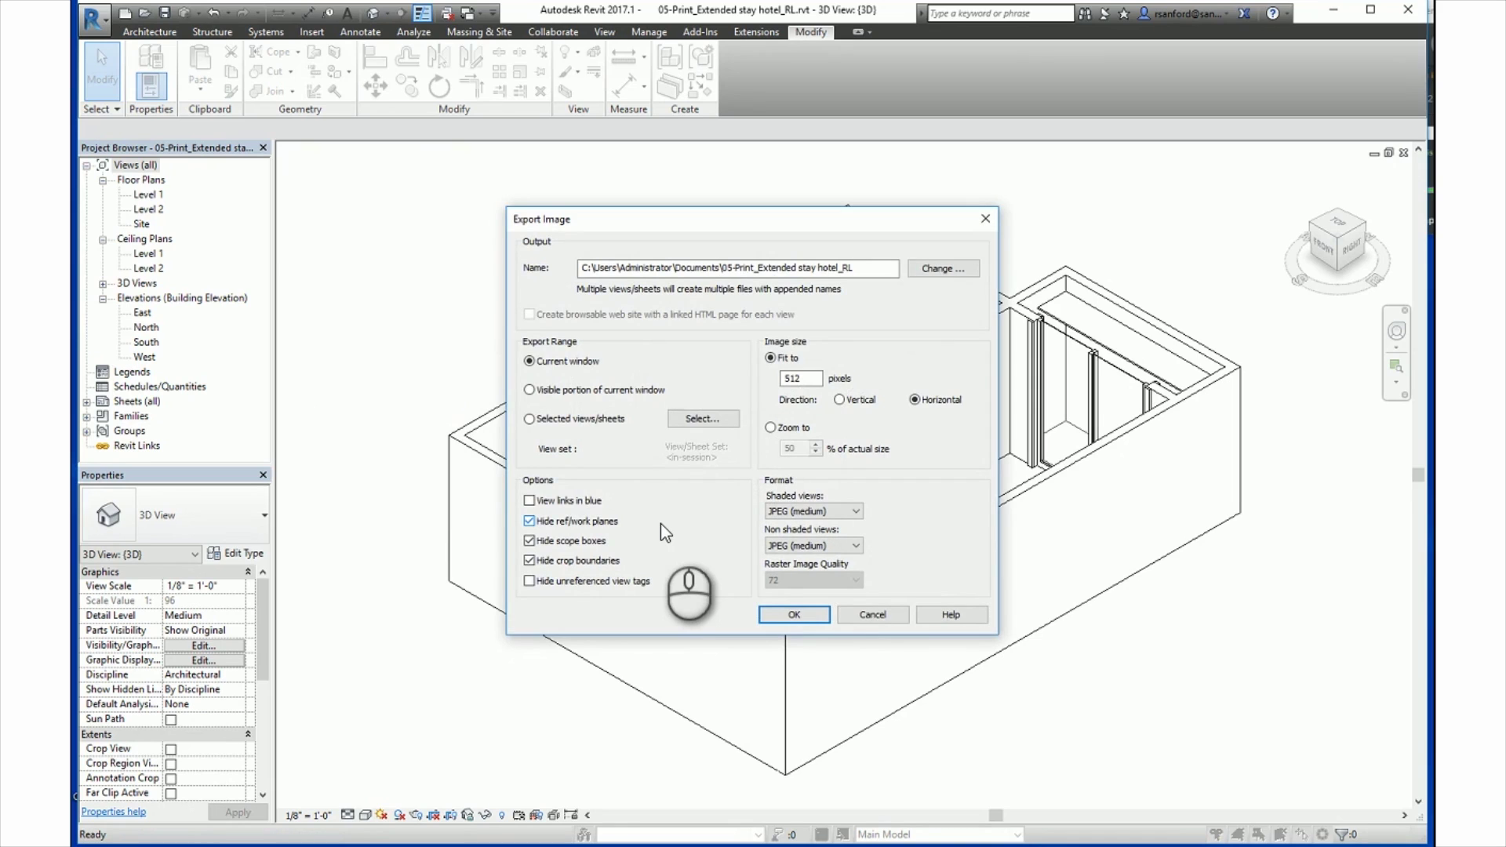
- Try the visible portion and selected views/sheets export ranges, and return the range to Current window
{"action": "left_click", "coordinate": [674, 267]}
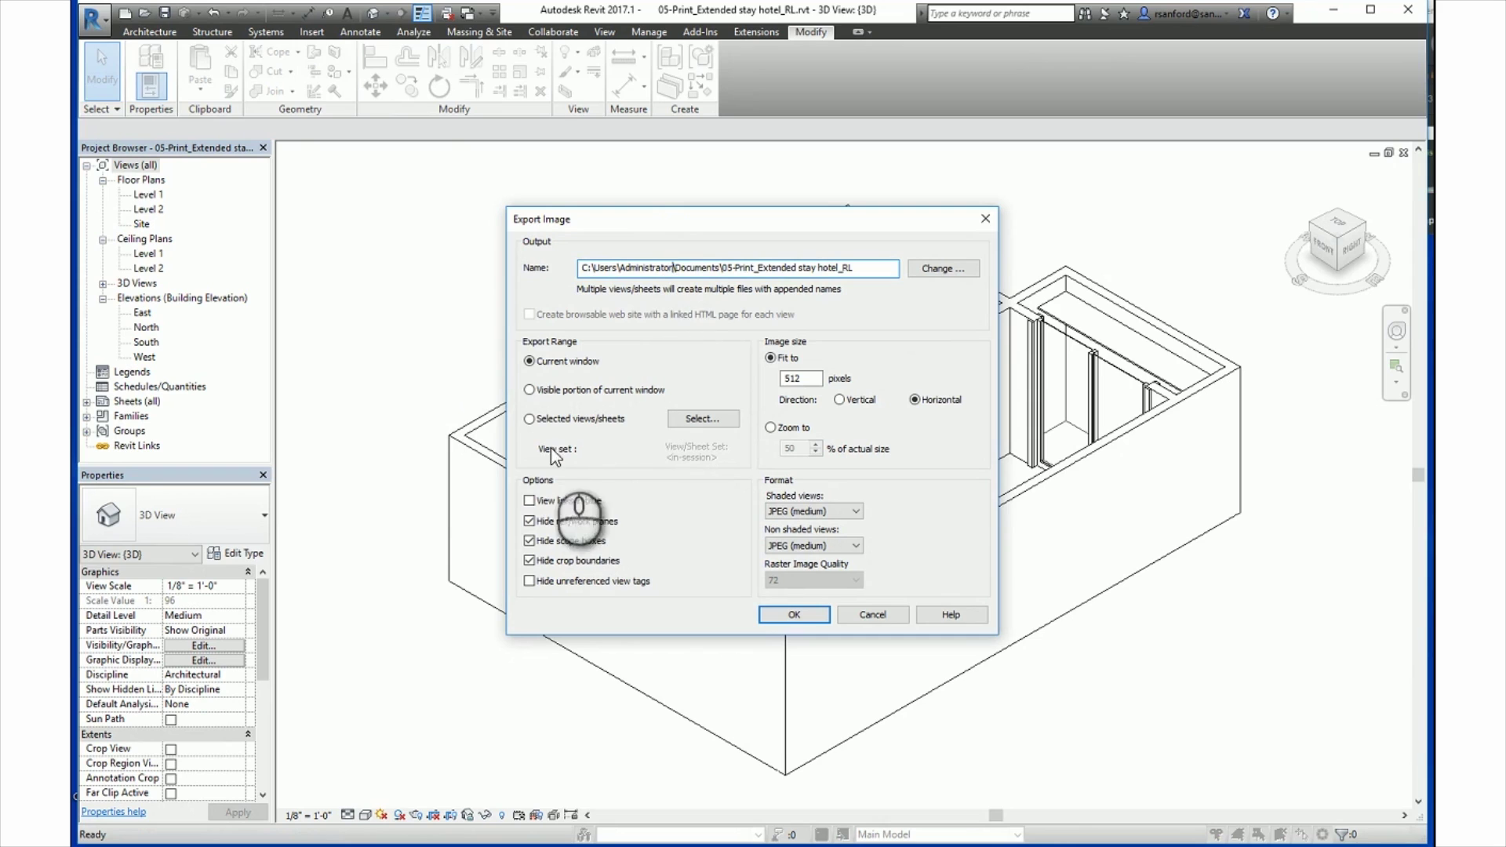
{"action": "left_click", "coordinate": [530, 390]}
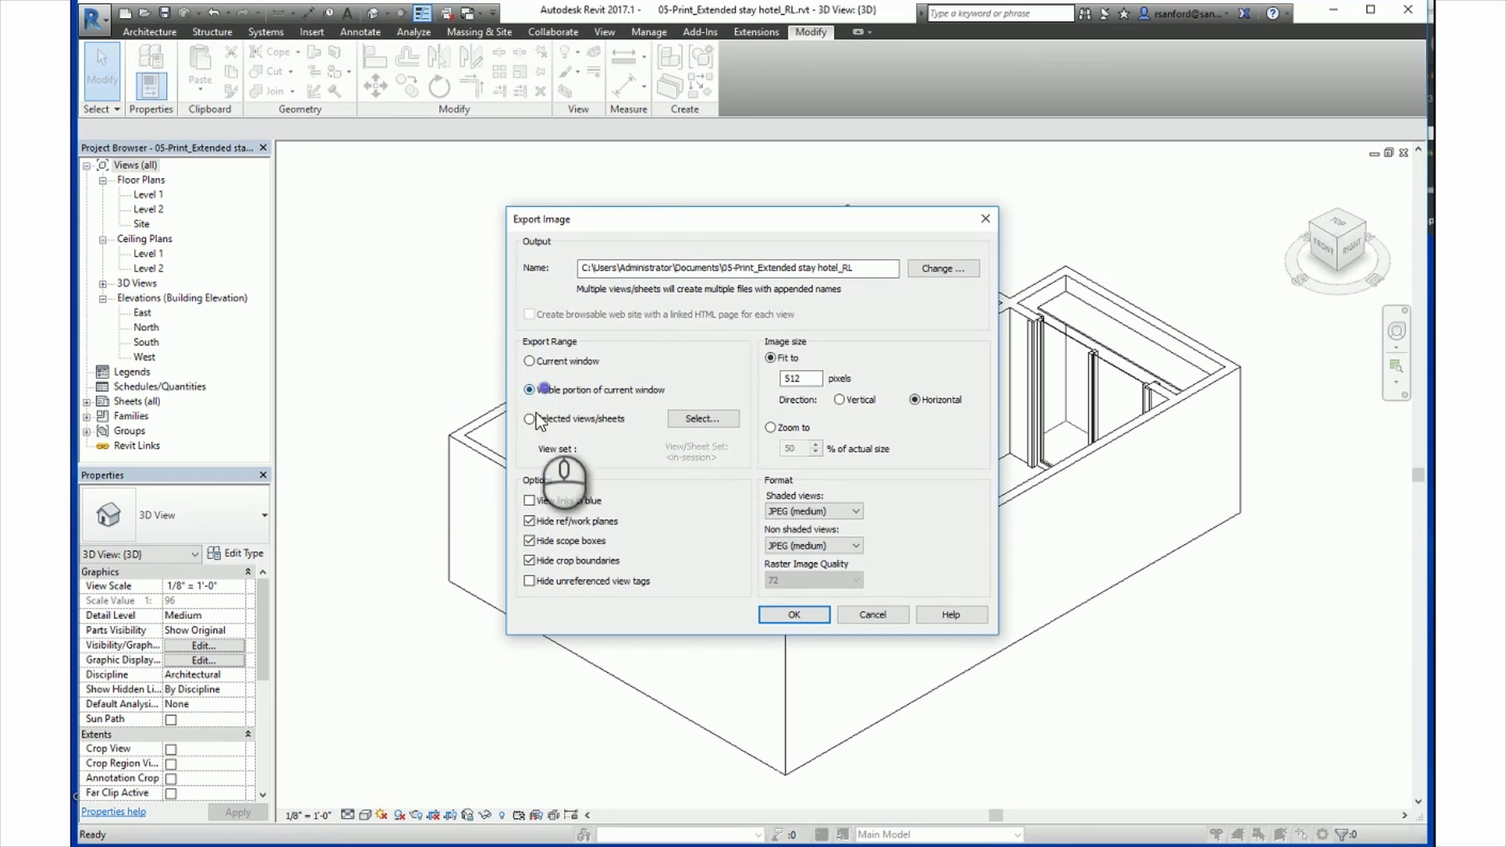
{"action": "left_click", "coordinate": [533, 419]}
{"action": "key", "text": "Up"}
{"action": "key", "text": "Up"}
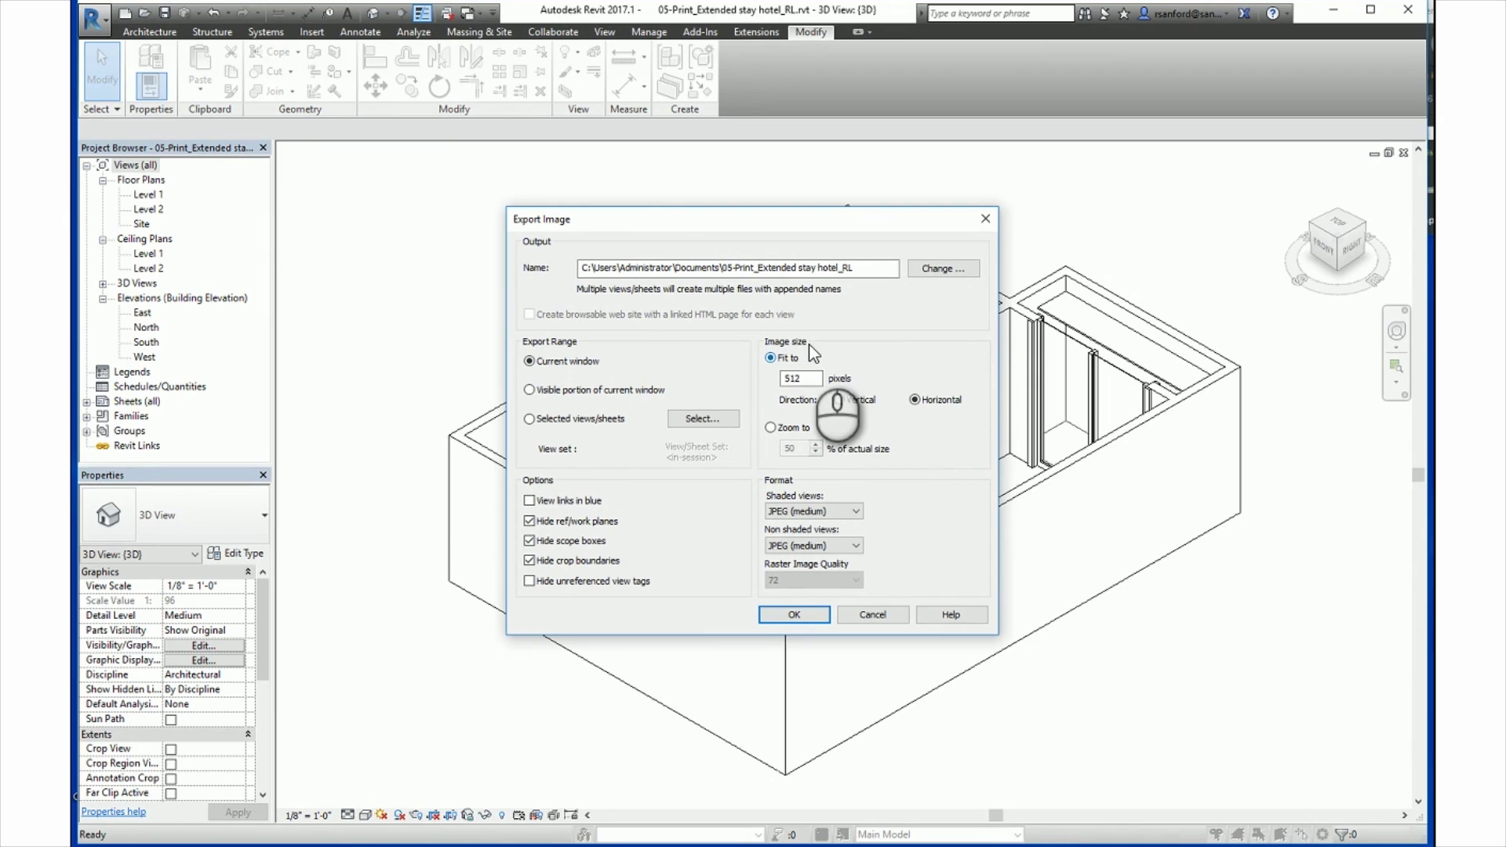
- Try the Zoom to image size, restore Fit to, and leave the view links in blue option off
{"action": "left_click", "coordinate": [770, 428]}
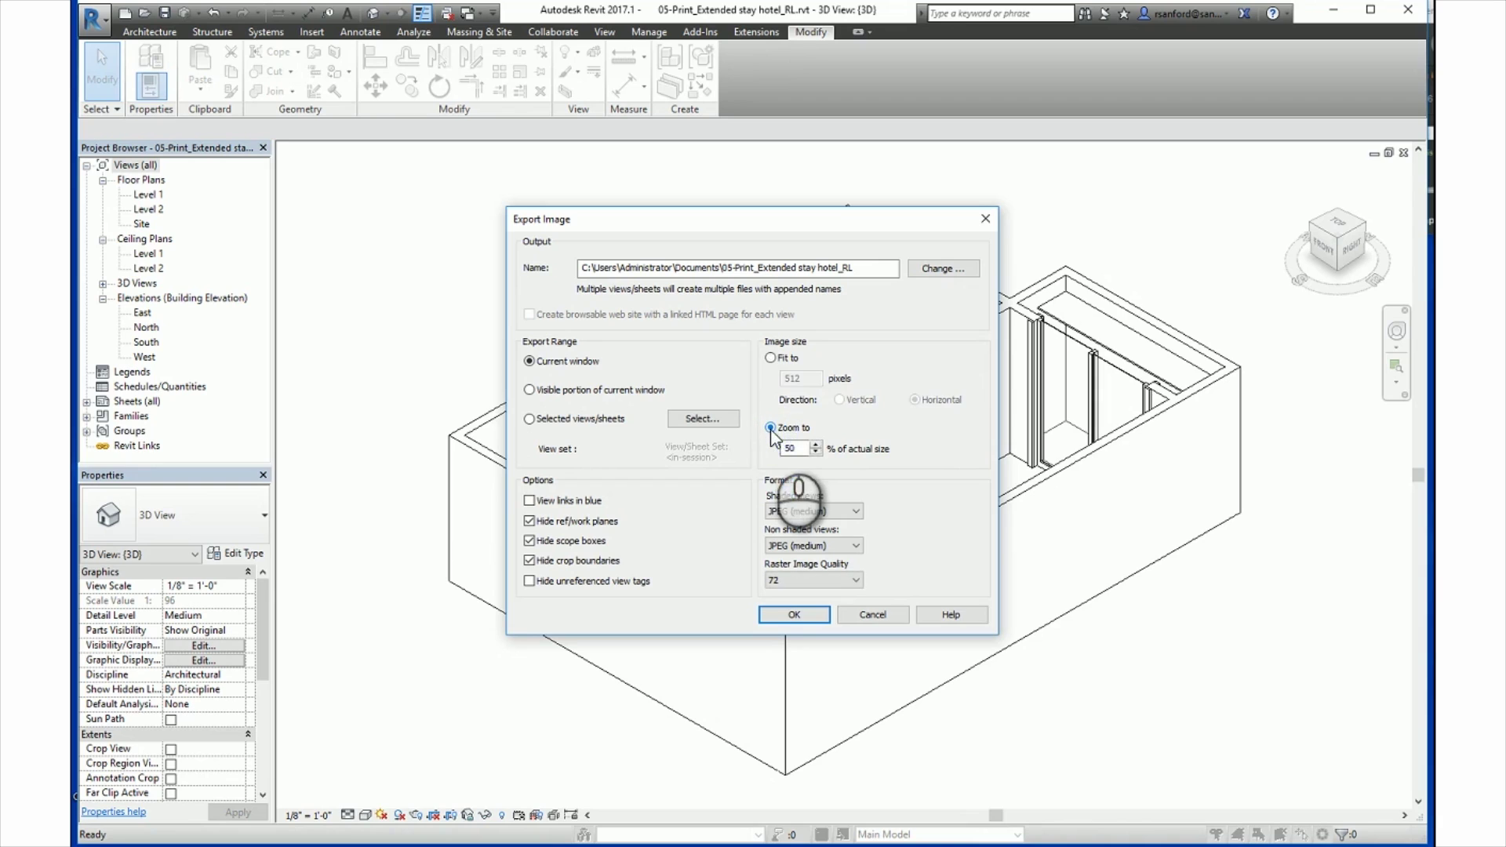
{"action": "left_click", "coordinate": [771, 359]}
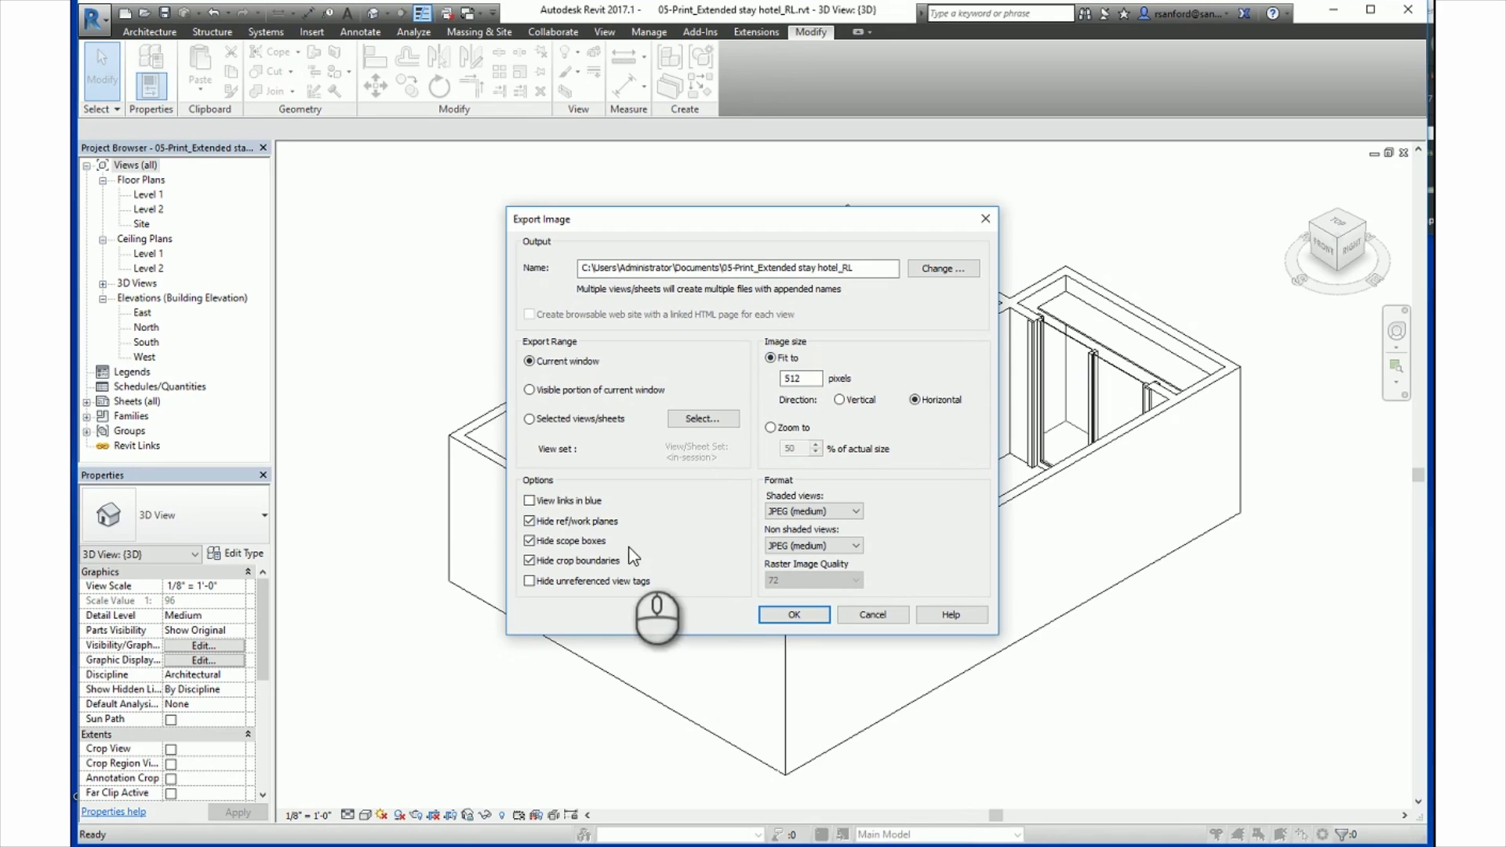
{"action": "left_click", "coordinate": [530, 501]}
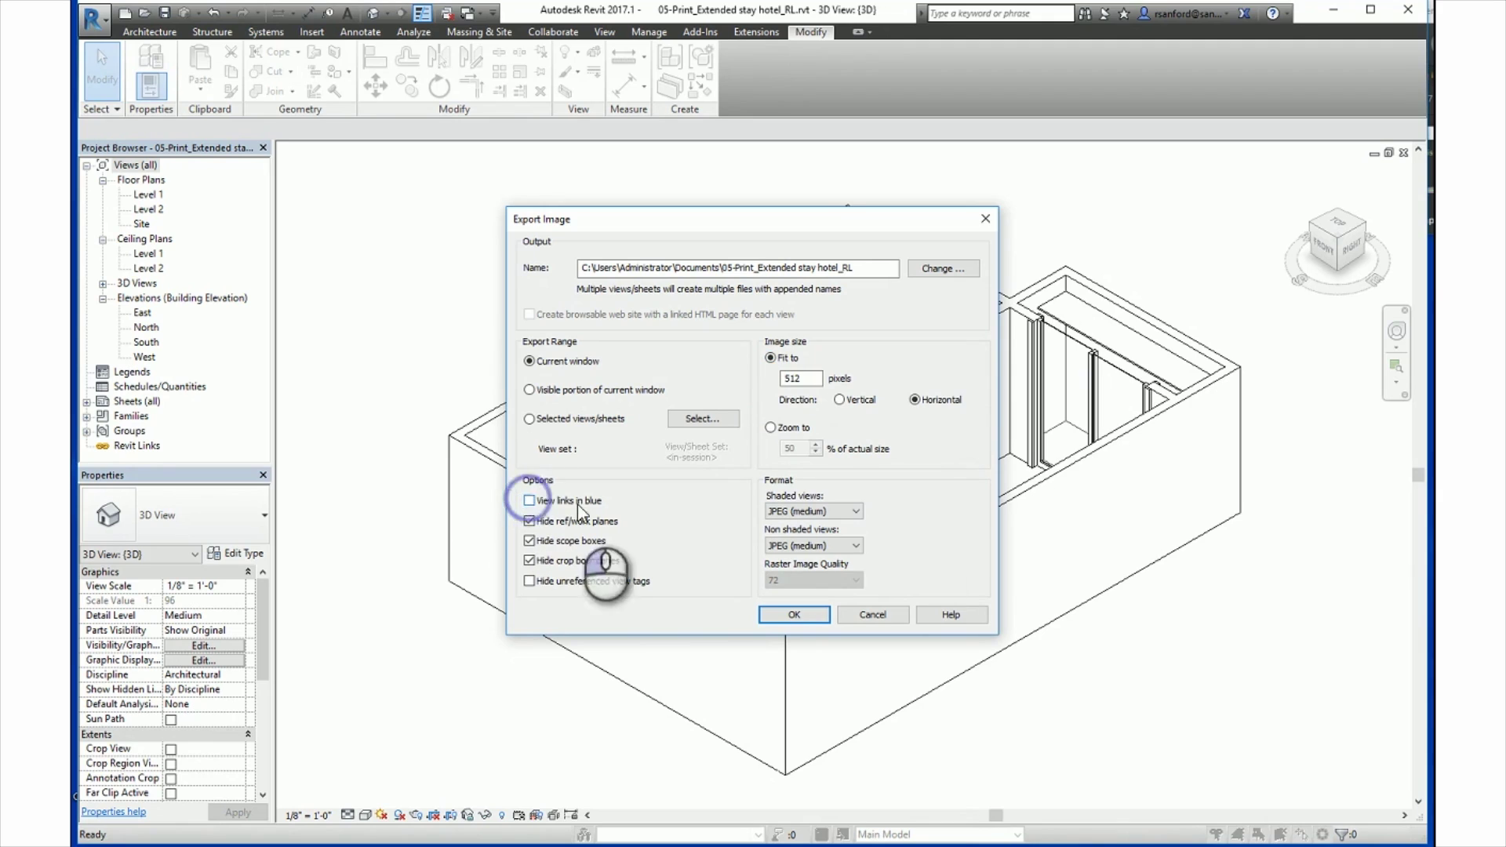
- Examine the image format choices for shaded and non-shaded views, keeping JPEG (medium) for both
{"action": "left_click", "coordinate": [854, 512]}
{"action": "left_click", "coordinate": [847, 547]}
{"action": "left_click", "coordinate": [854, 546]}
{"action": "left_click", "coordinate": [851, 546]}
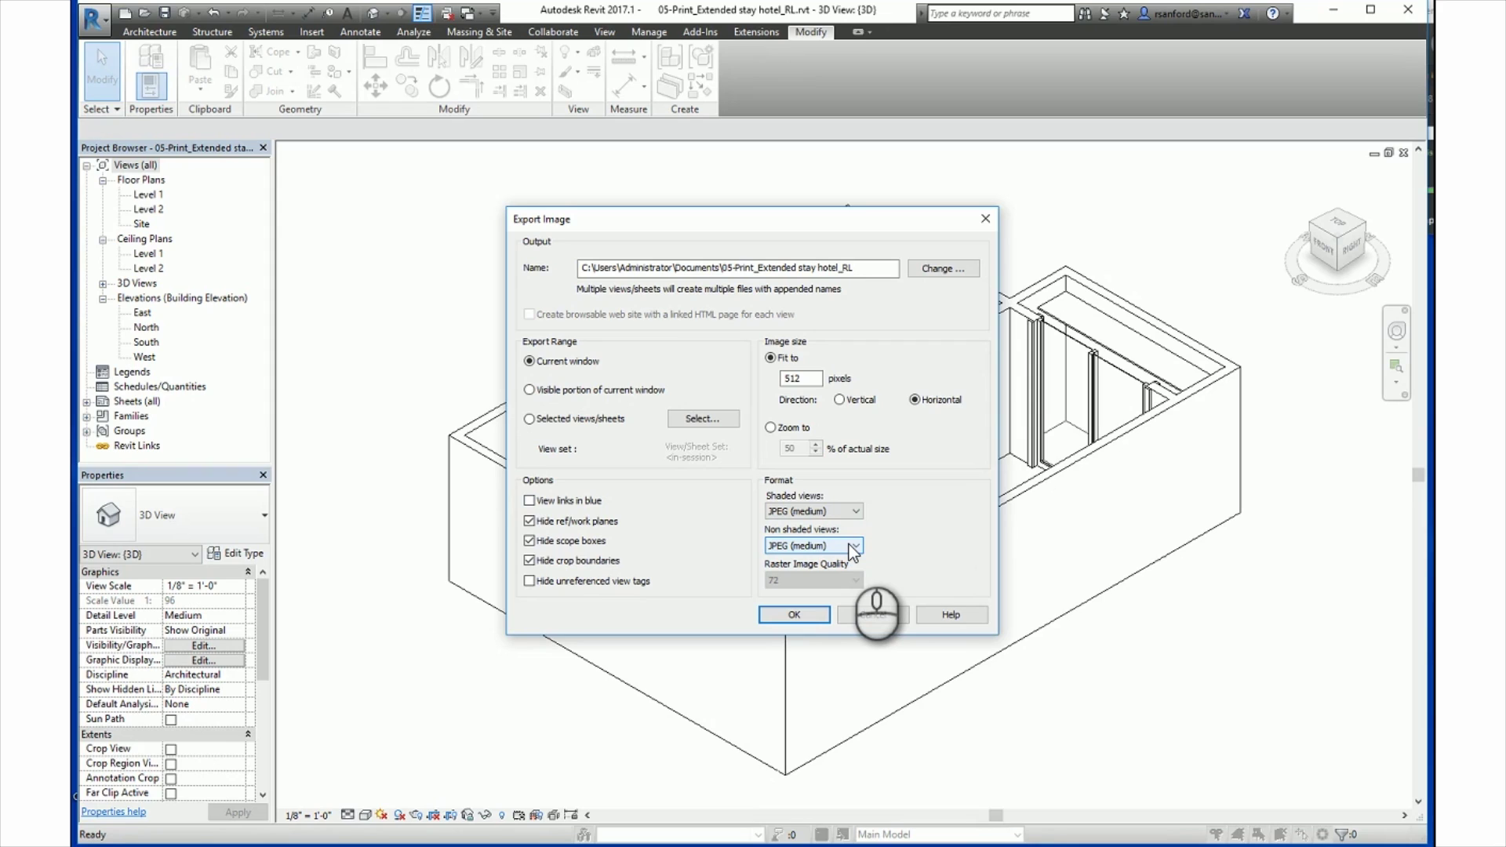
- Set the image size to zoom to 50% of actual size, and review the raster image quality and shaded view format choices
{"action": "left_click", "coordinate": [770, 428]}
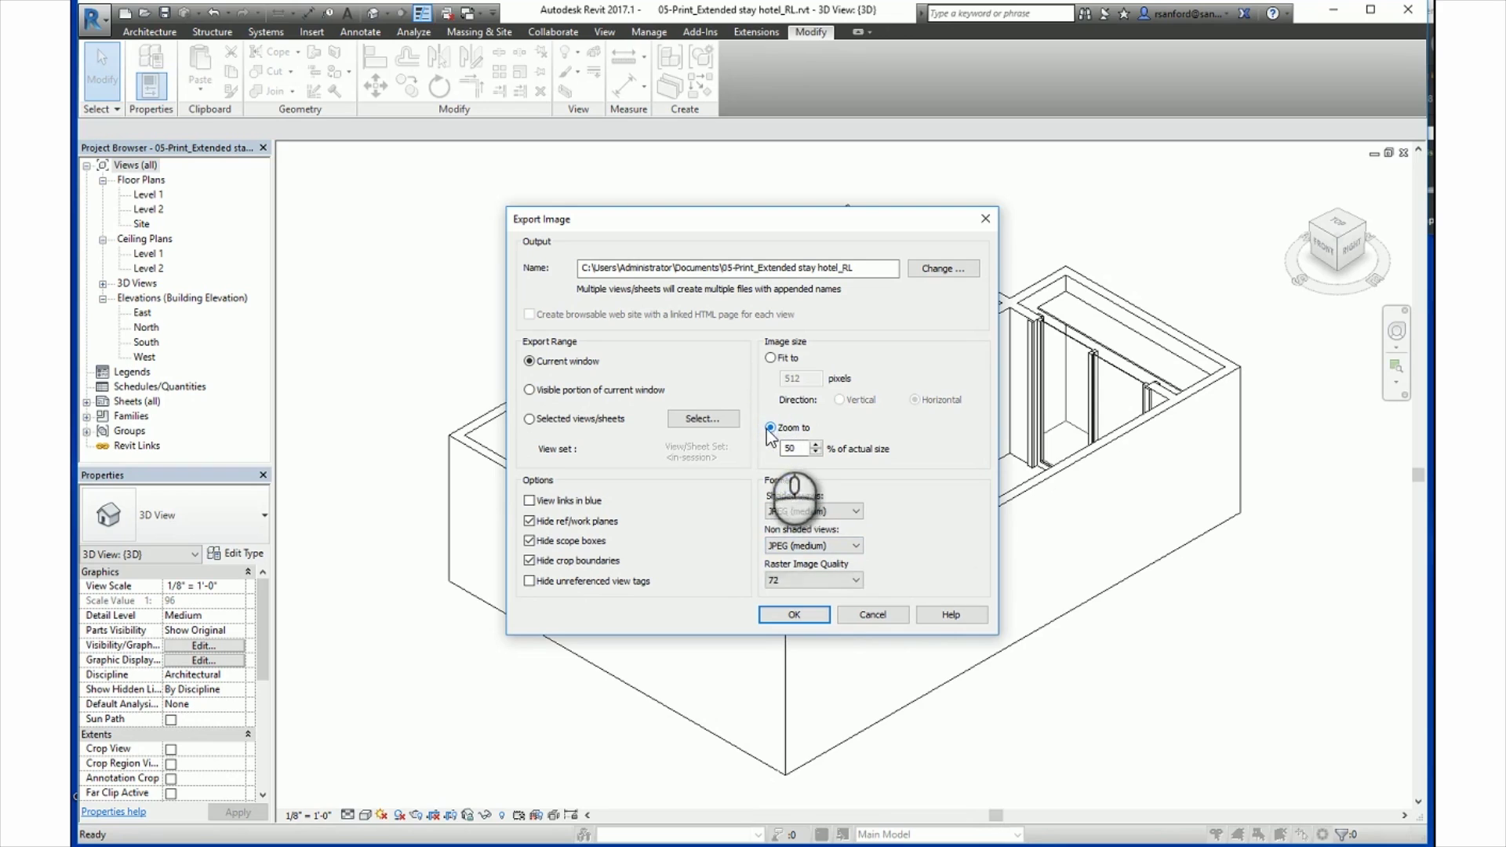
{"action": "left_click", "coordinate": [829, 582]}
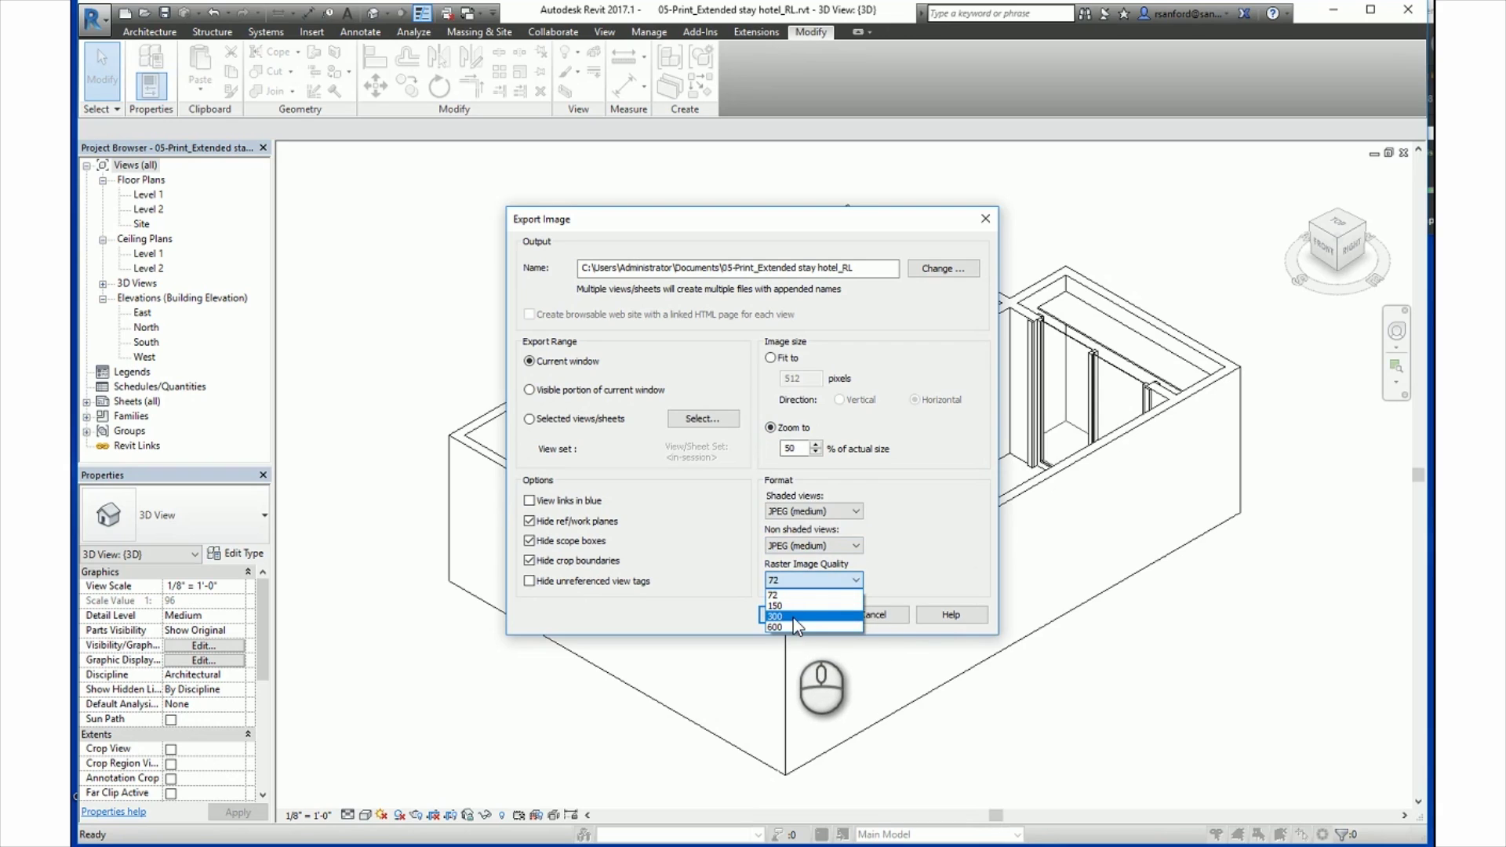
{"action": "left_click", "coordinate": [906, 538]}
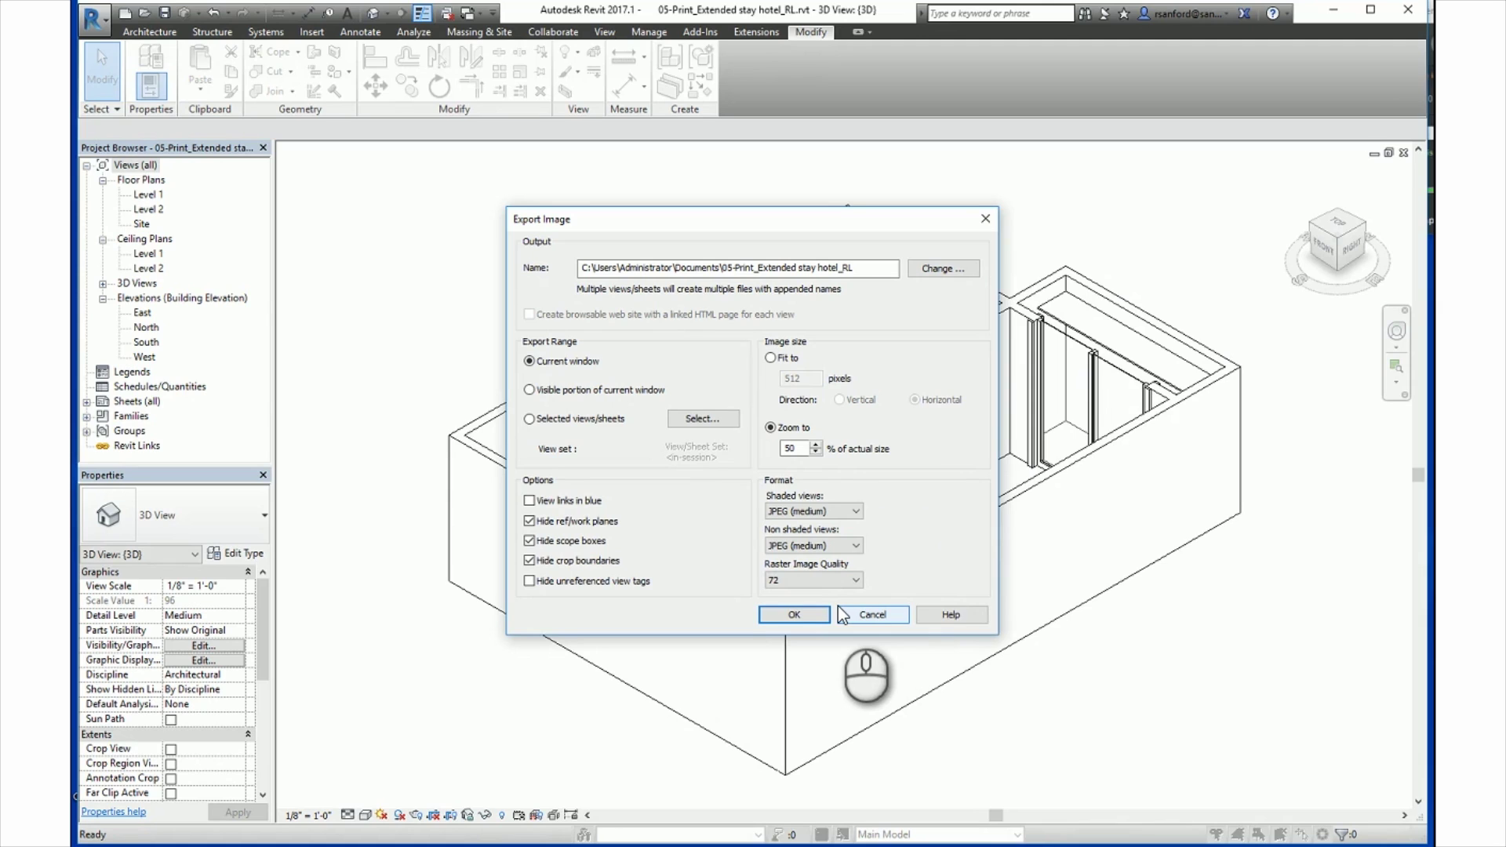
{"action": "left_click", "coordinate": [843, 511]}
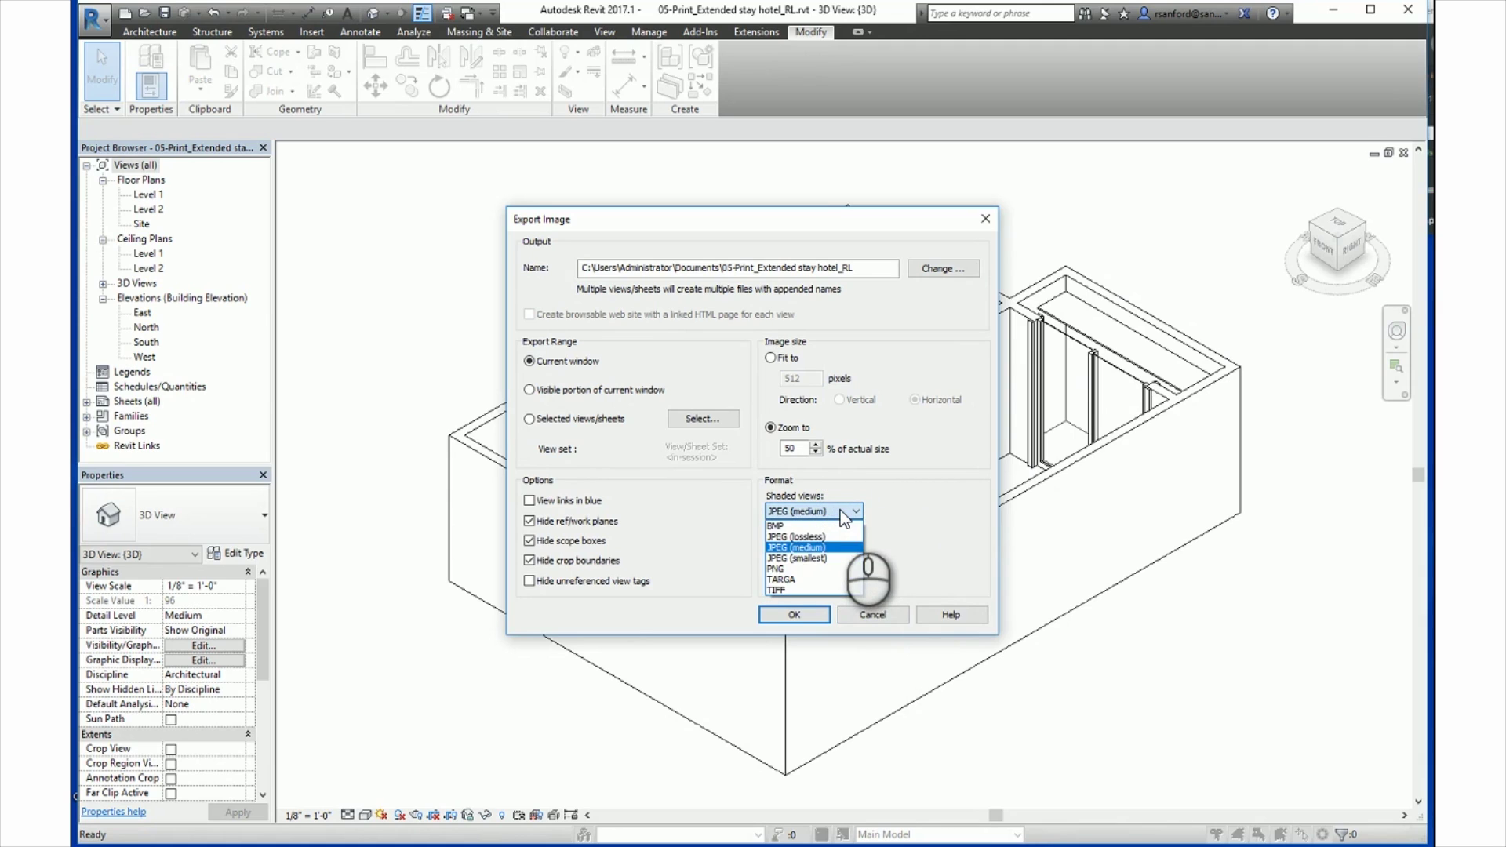
{"action": "left_click", "coordinate": [841, 511]}
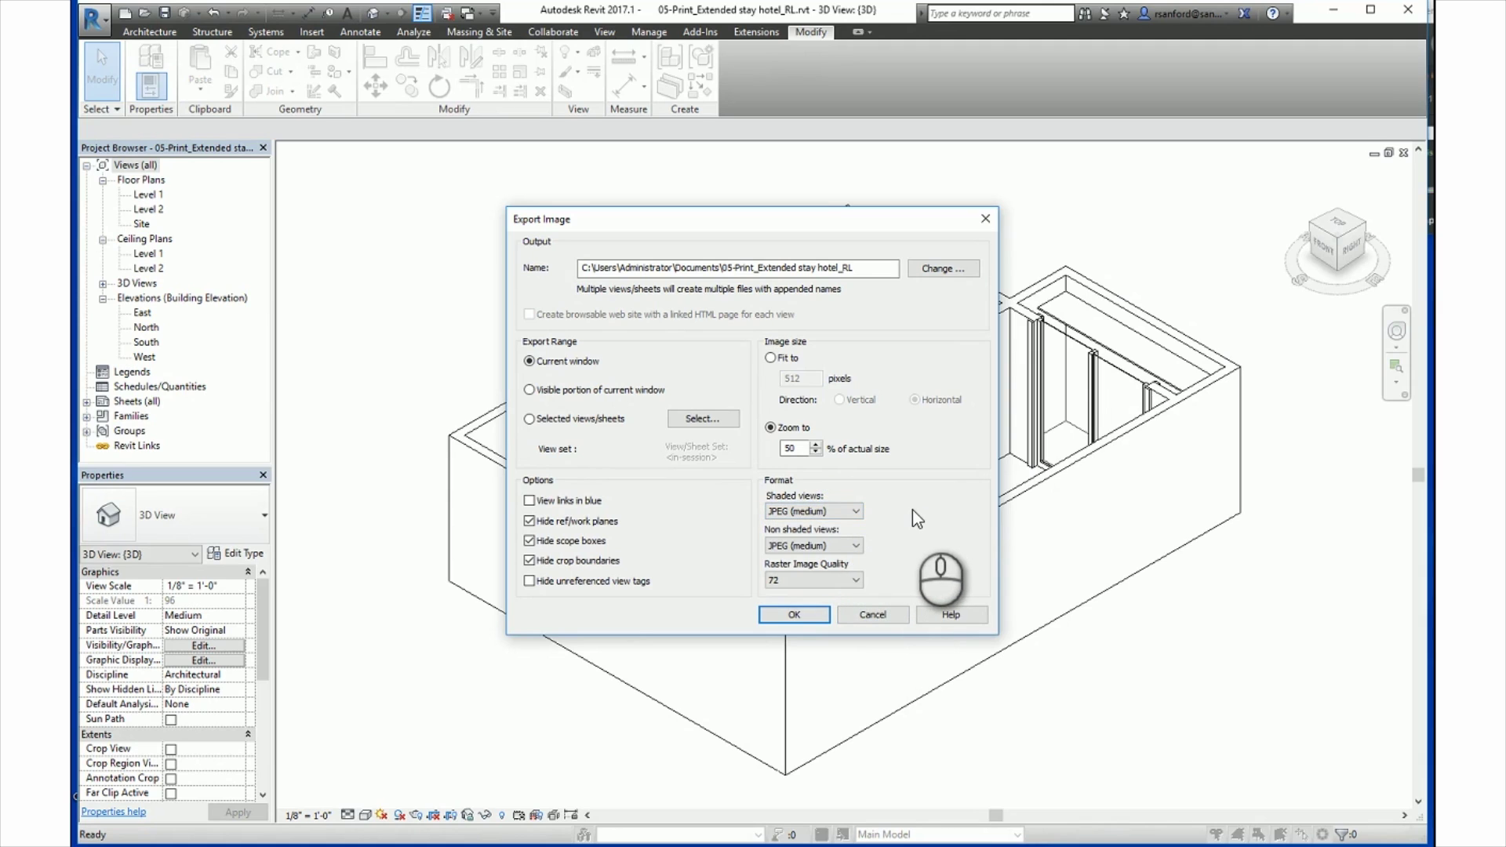